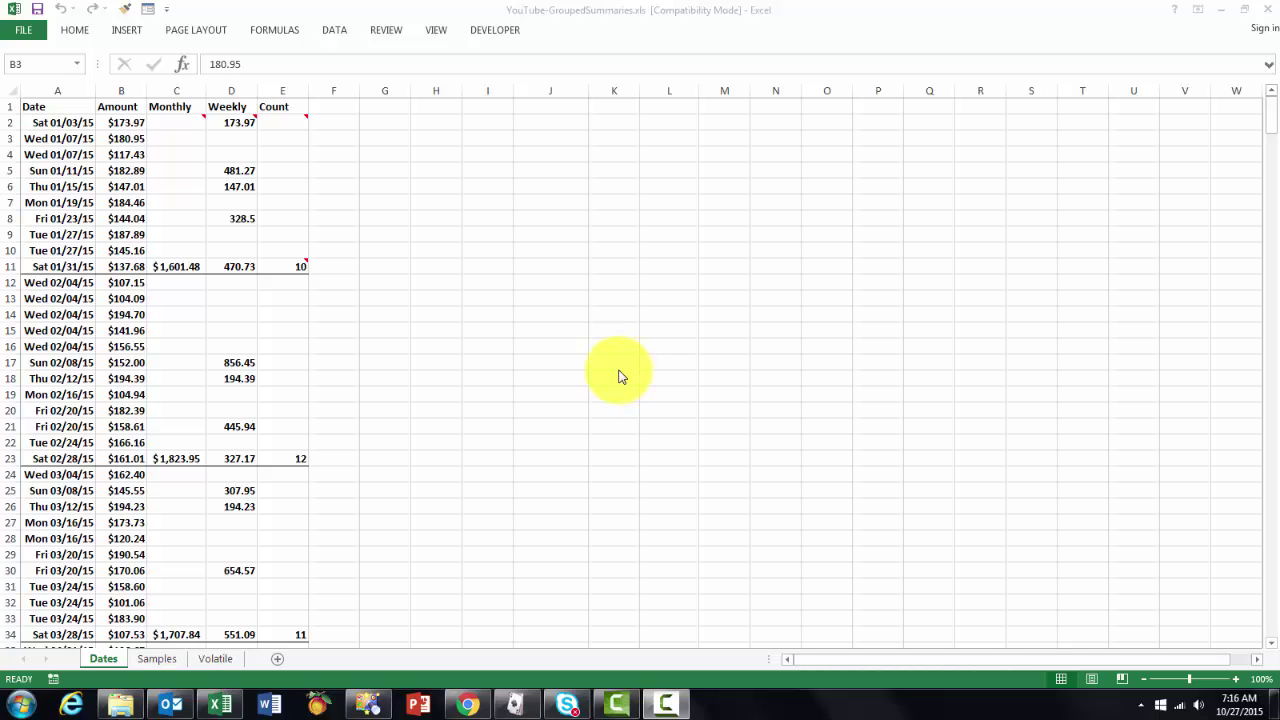
# Step: Look over the Monthly and Weekly columns, check the Samples sheet's grouped summaries, and return to the Dates sheet
pyautogui.click(180, 92)
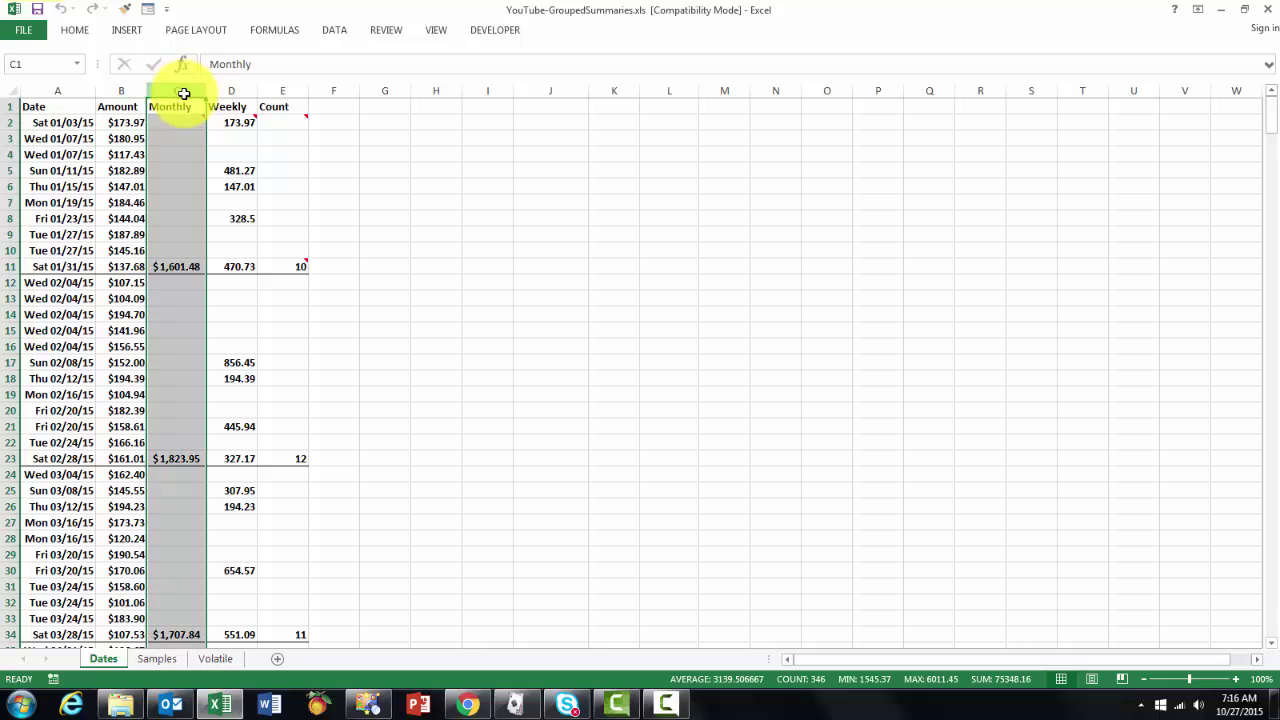
pyautogui.click(223, 90)
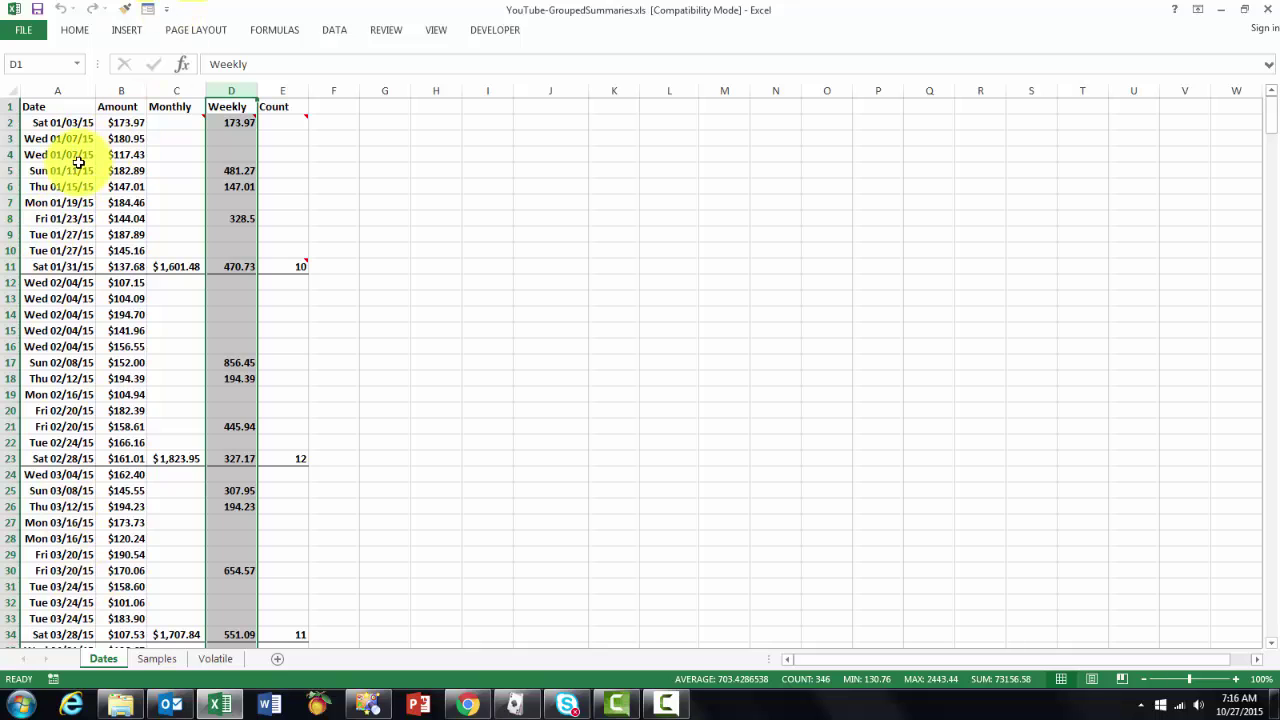
pyautogui.click(57, 106)
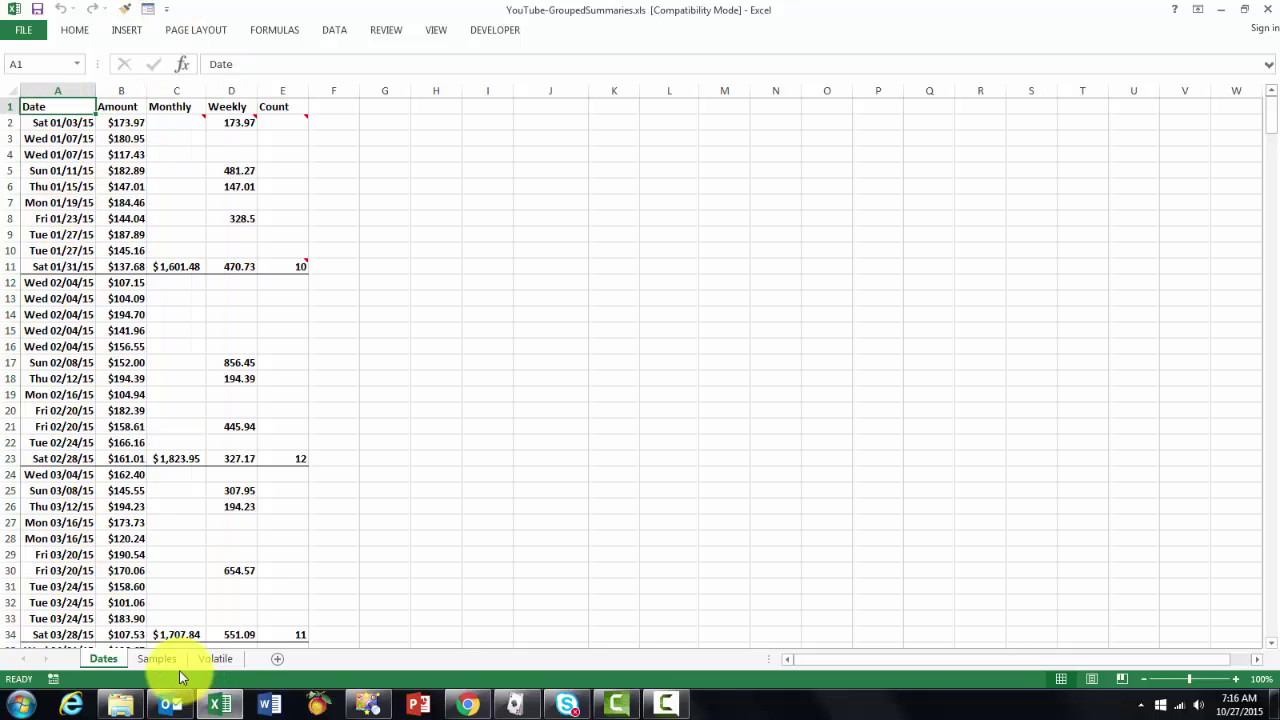
pyautogui.click(158, 659)
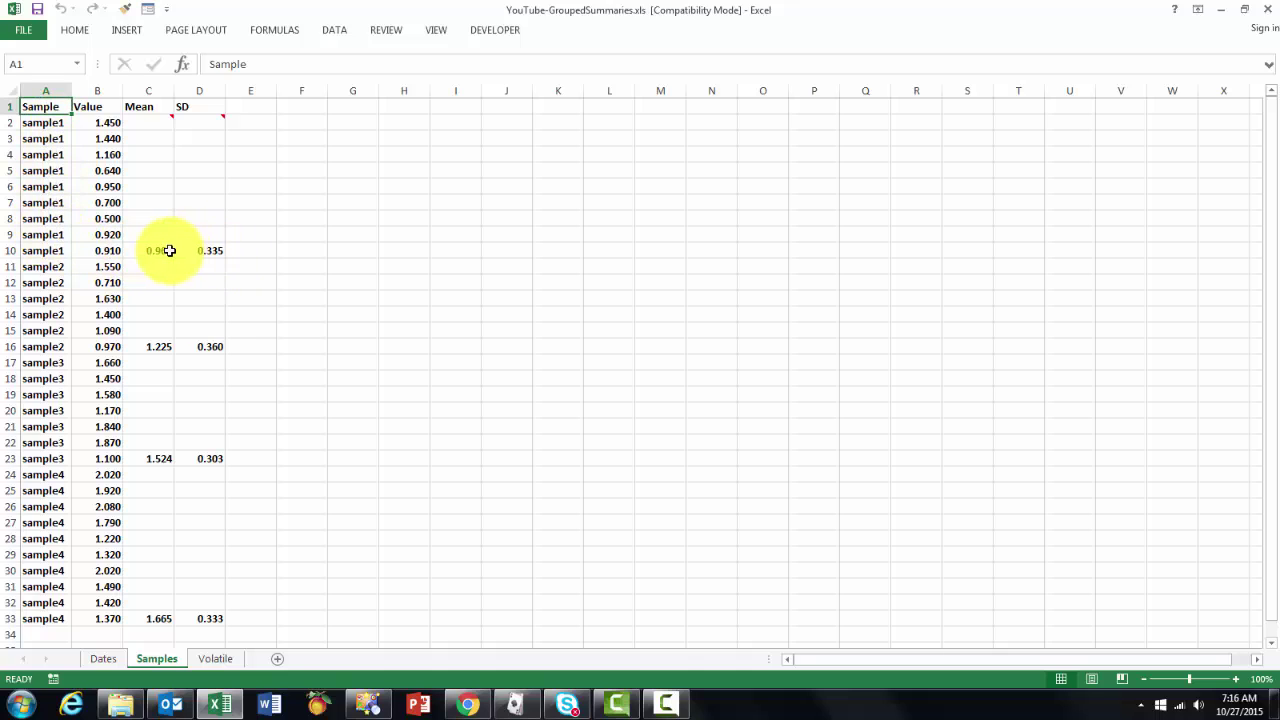
pyautogui.click(102, 659)
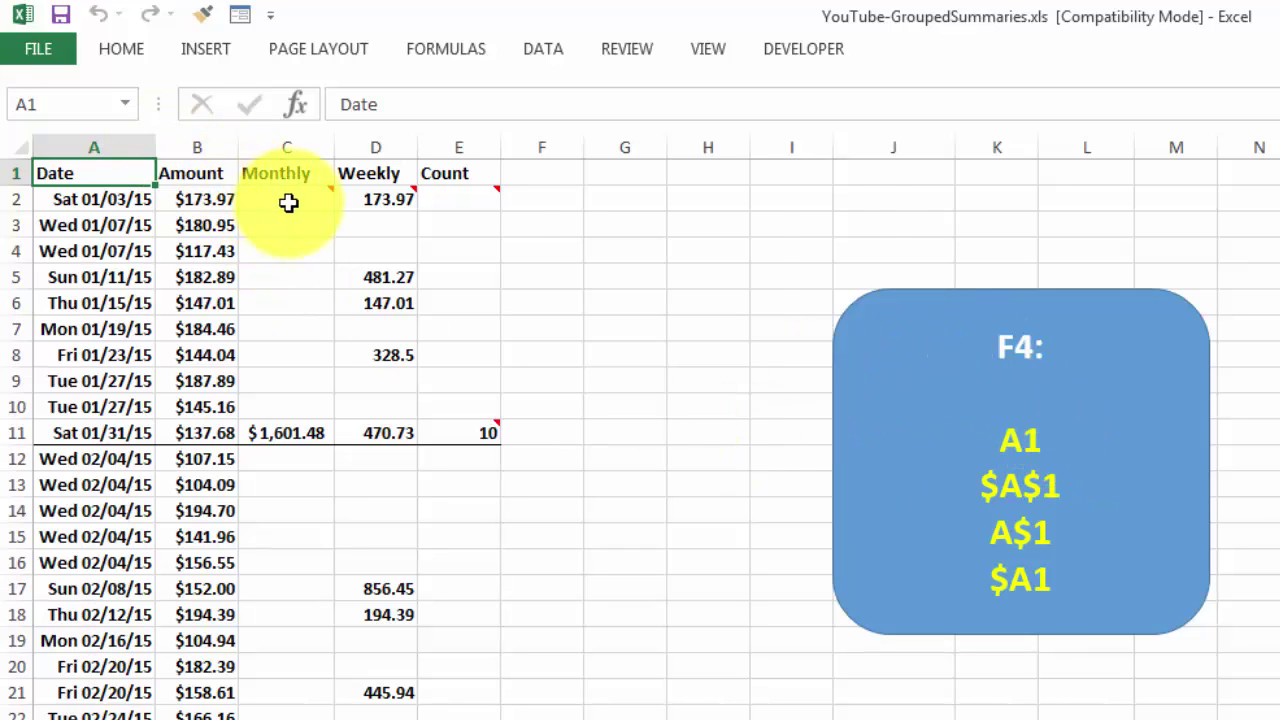
# Step: Fill the monthly total array formula from C2 down the whole Monthly column
pyautogui.moveTo(285, 200)
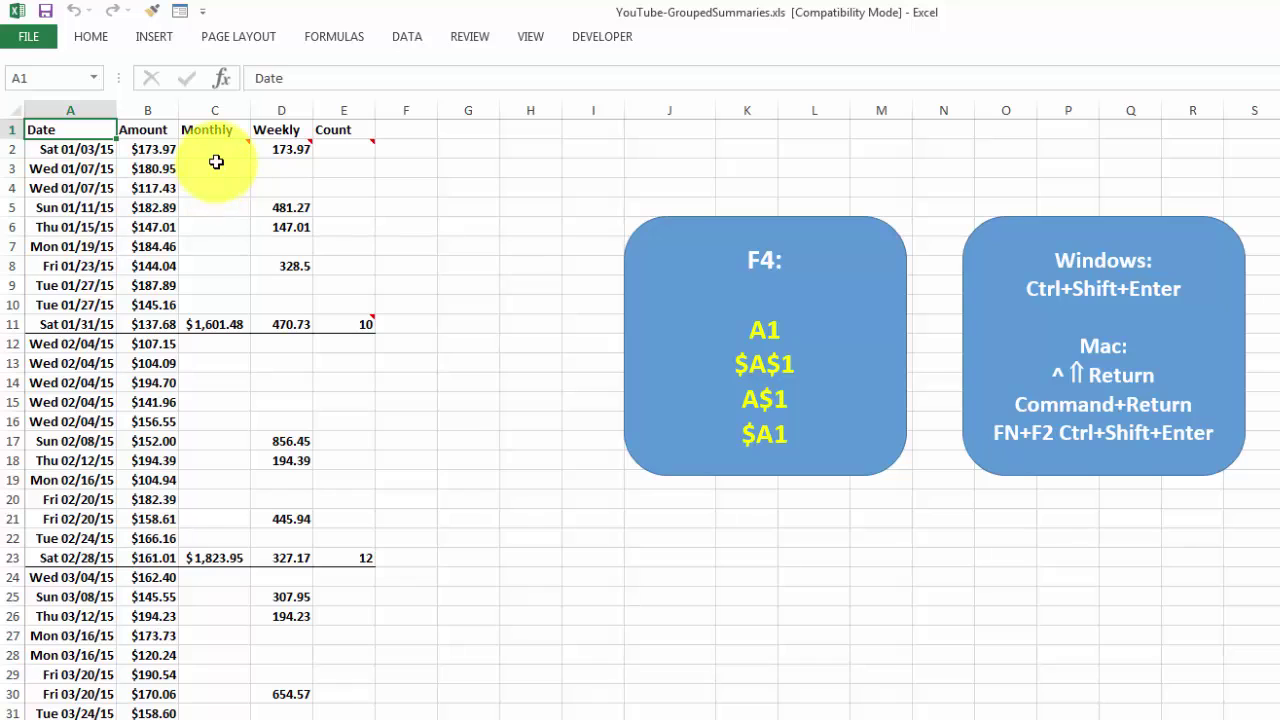
pyautogui.click(216, 150)
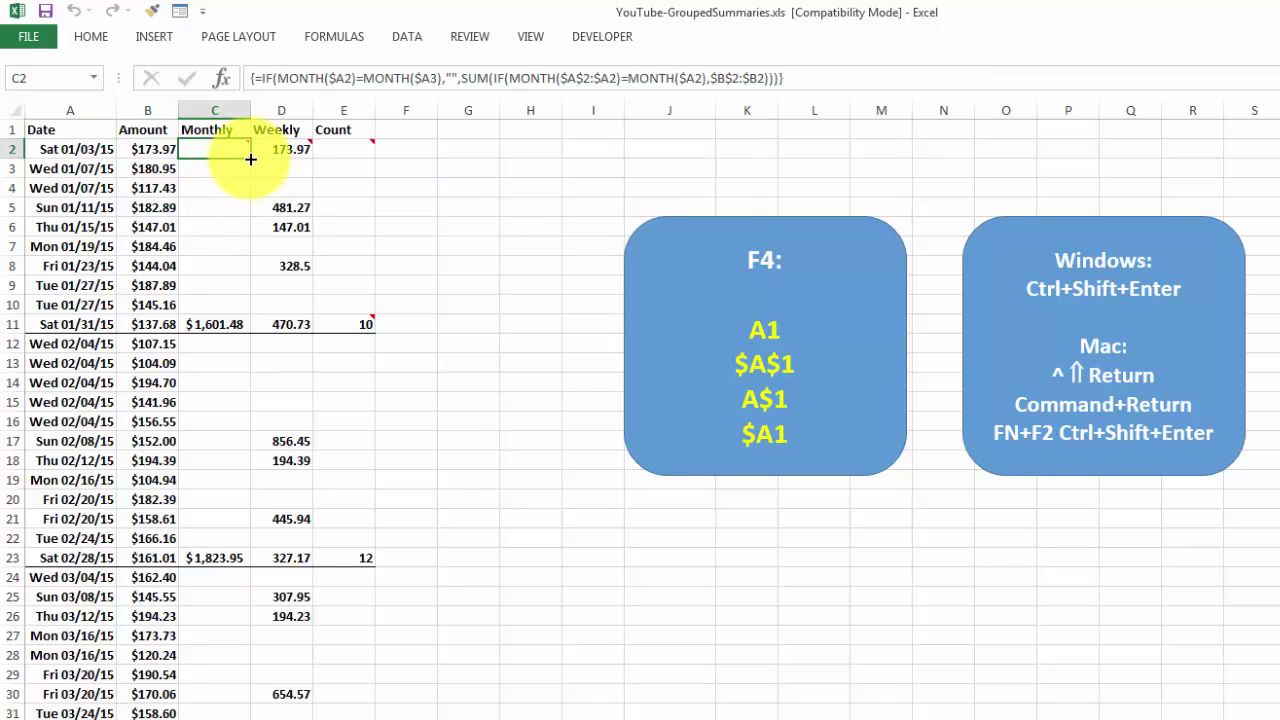
pyautogui.doubleClick(253, 159)
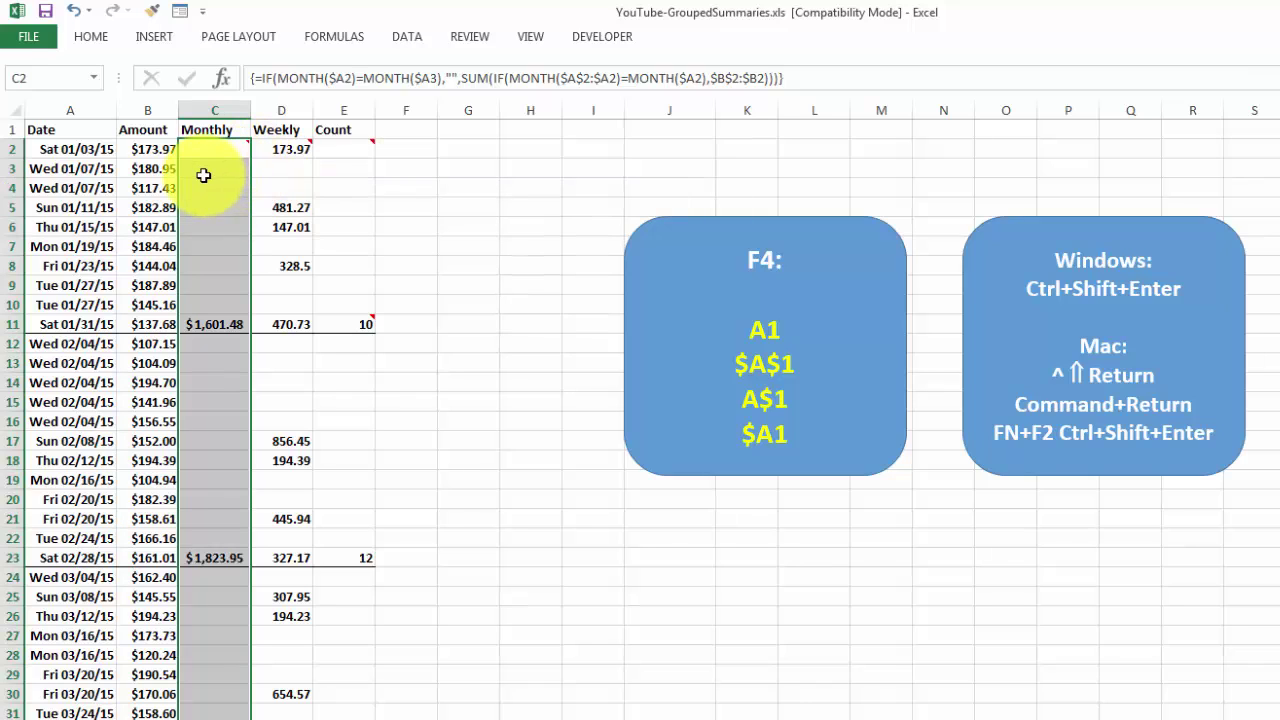
# Step: Read the cell notes with the Weekly and Count formulas and the month-end formatting formula in E11
pyautogui.moveTo(199, 150)
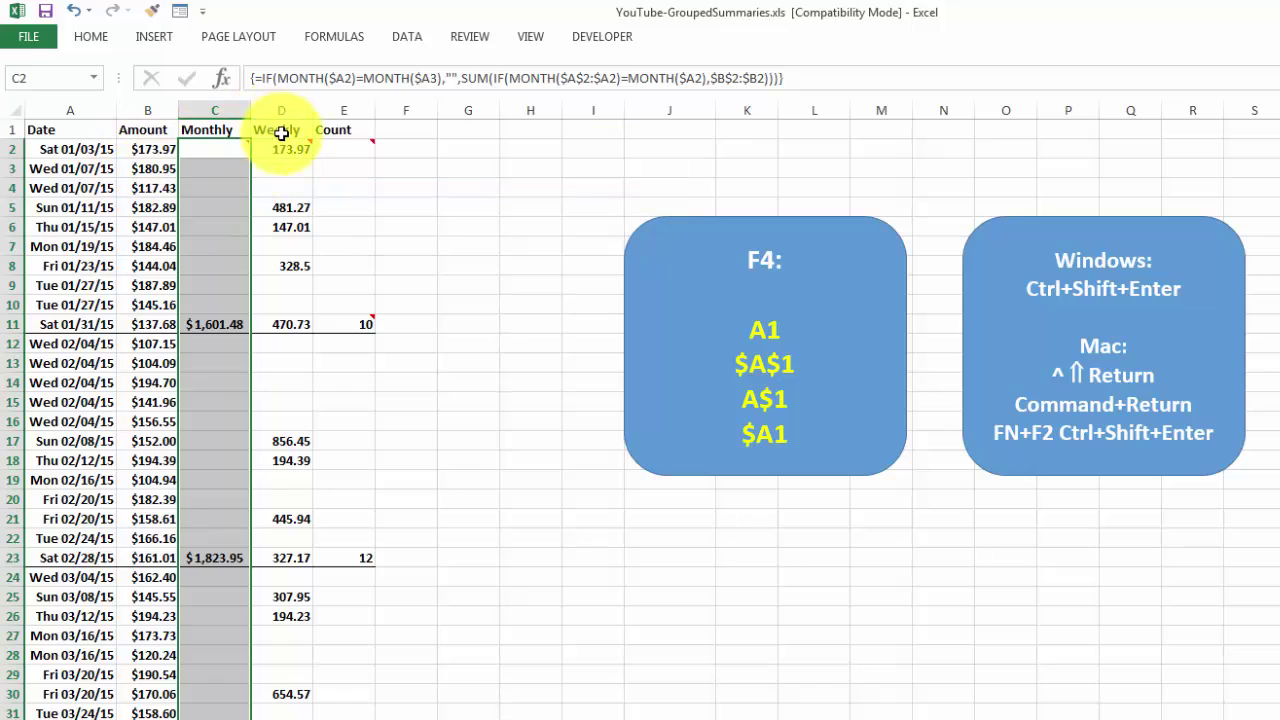
pyautogui.moveTo(282, 147)
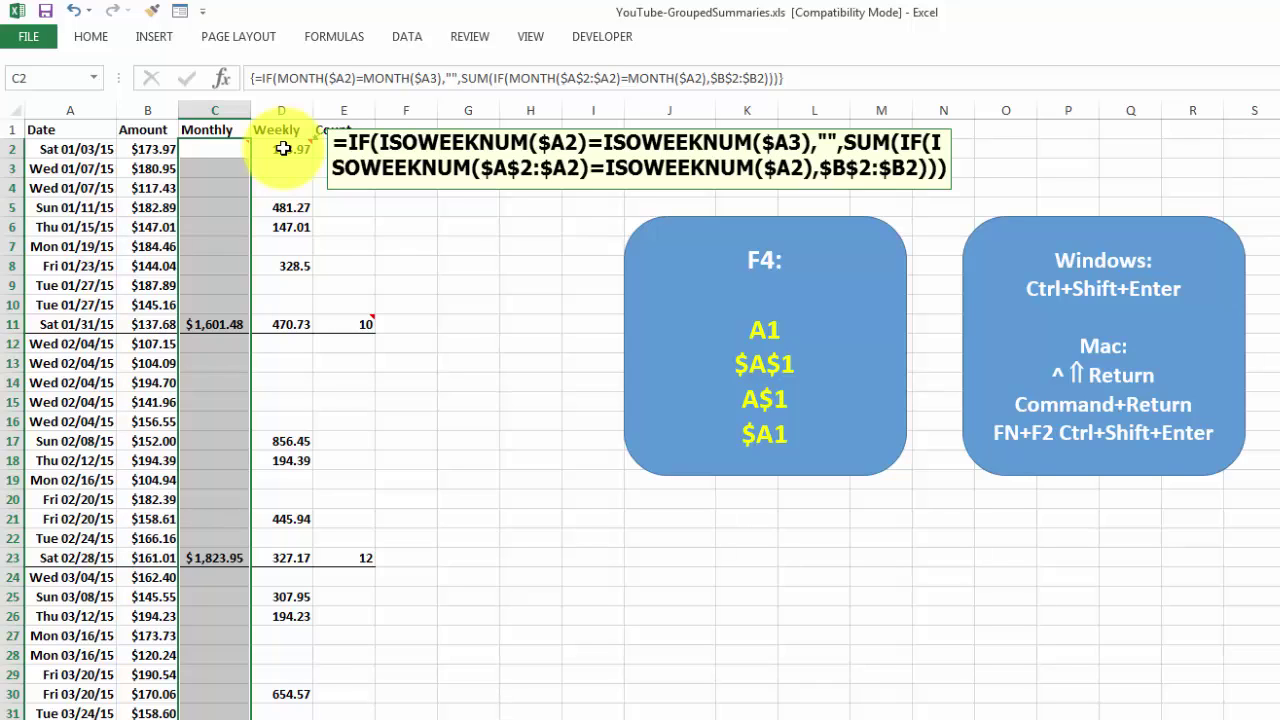
pyautogui.moveTo(357, 152)
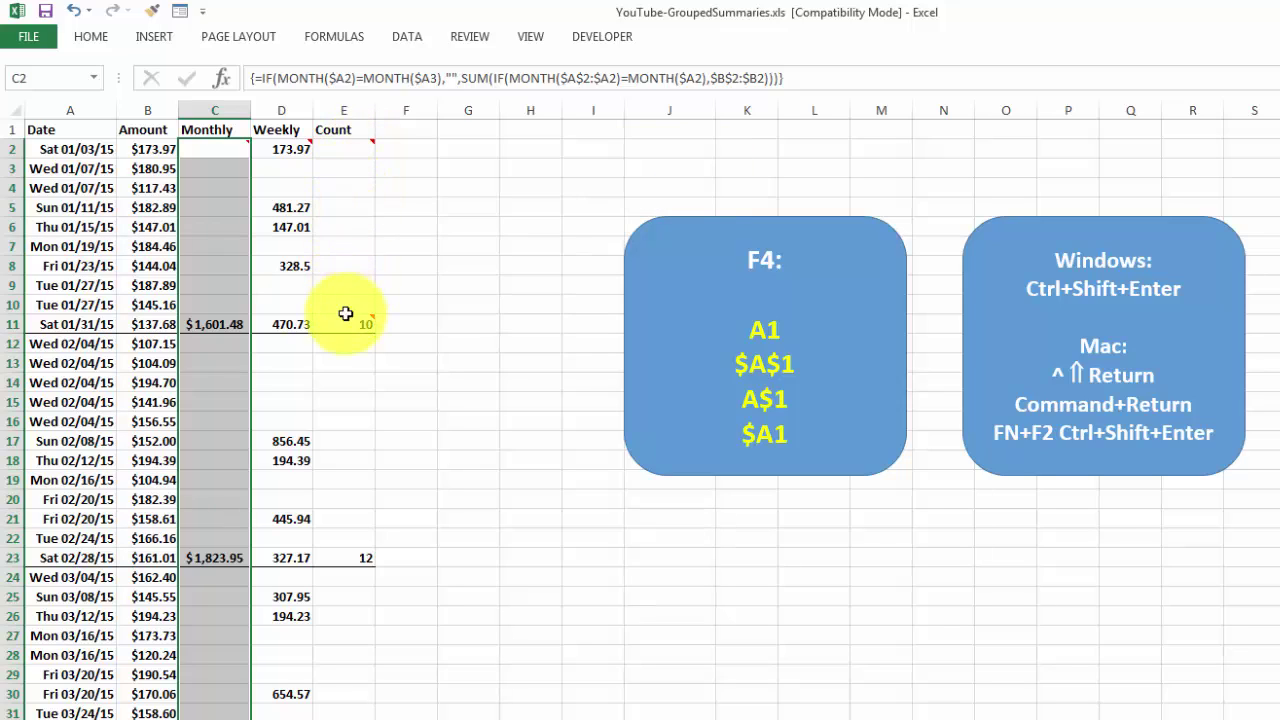
pyautogui.moveTo(346, 328)
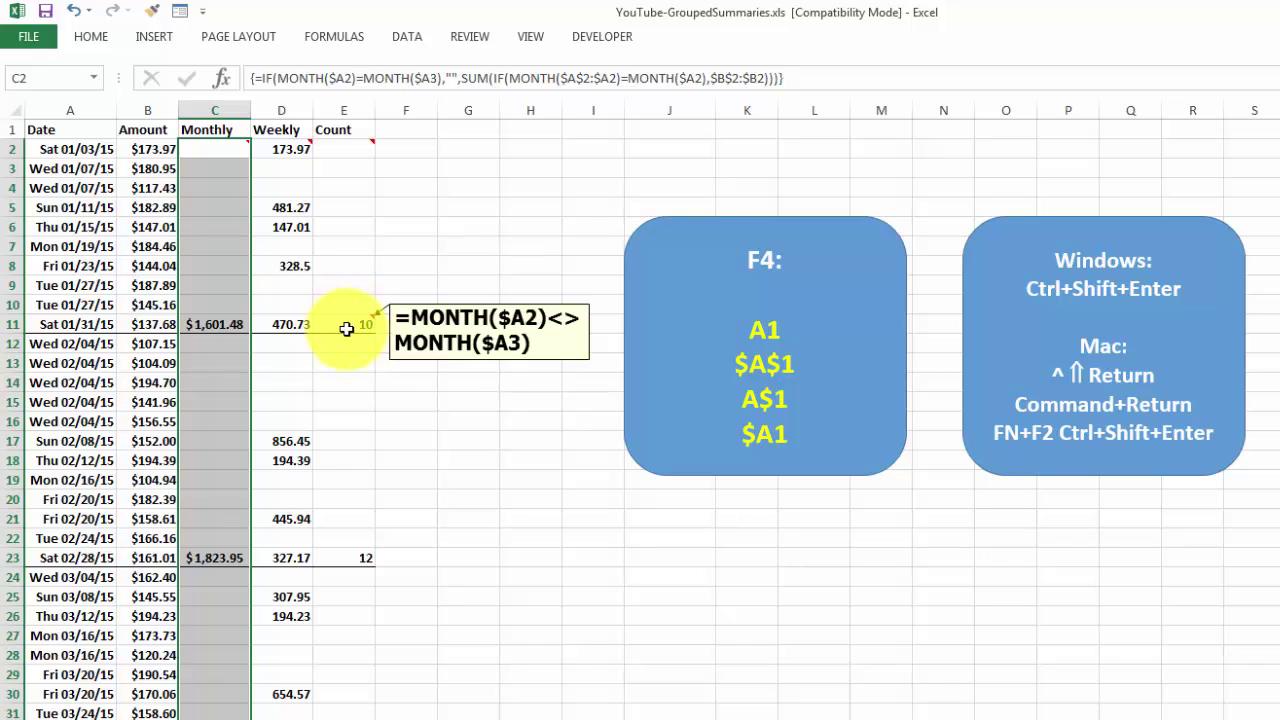
# Step: Select the whole table from the Date header in A1 through the last row of the Count column
pyautogui.click(40, 129)
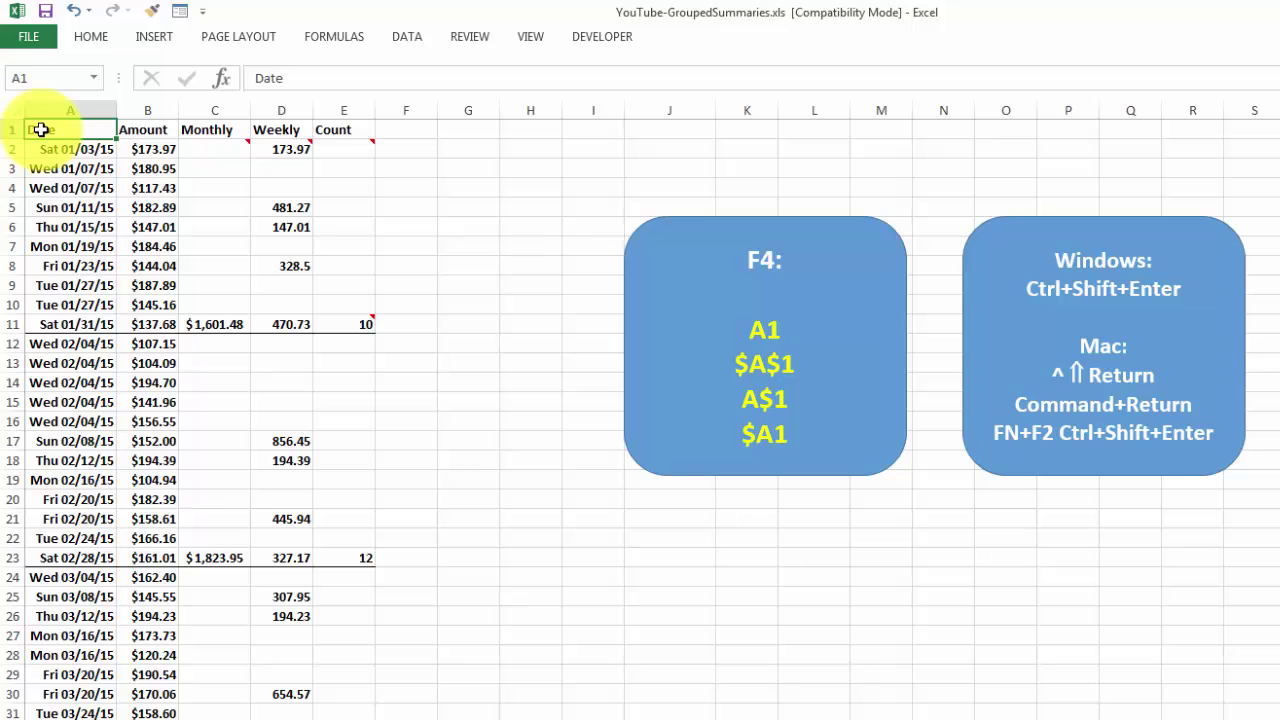
pyautogui.hotkey('ctrl', 'shift', 'End')
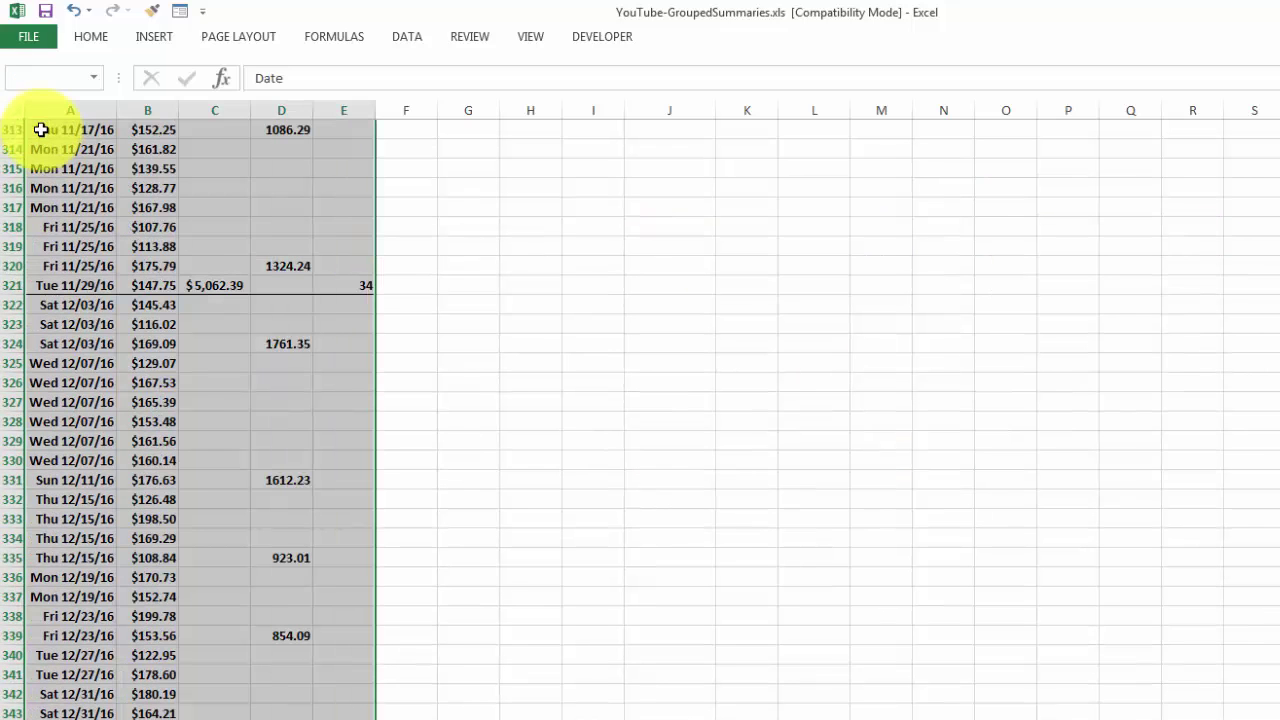
pyautogui.scroll(20, 57, 9)
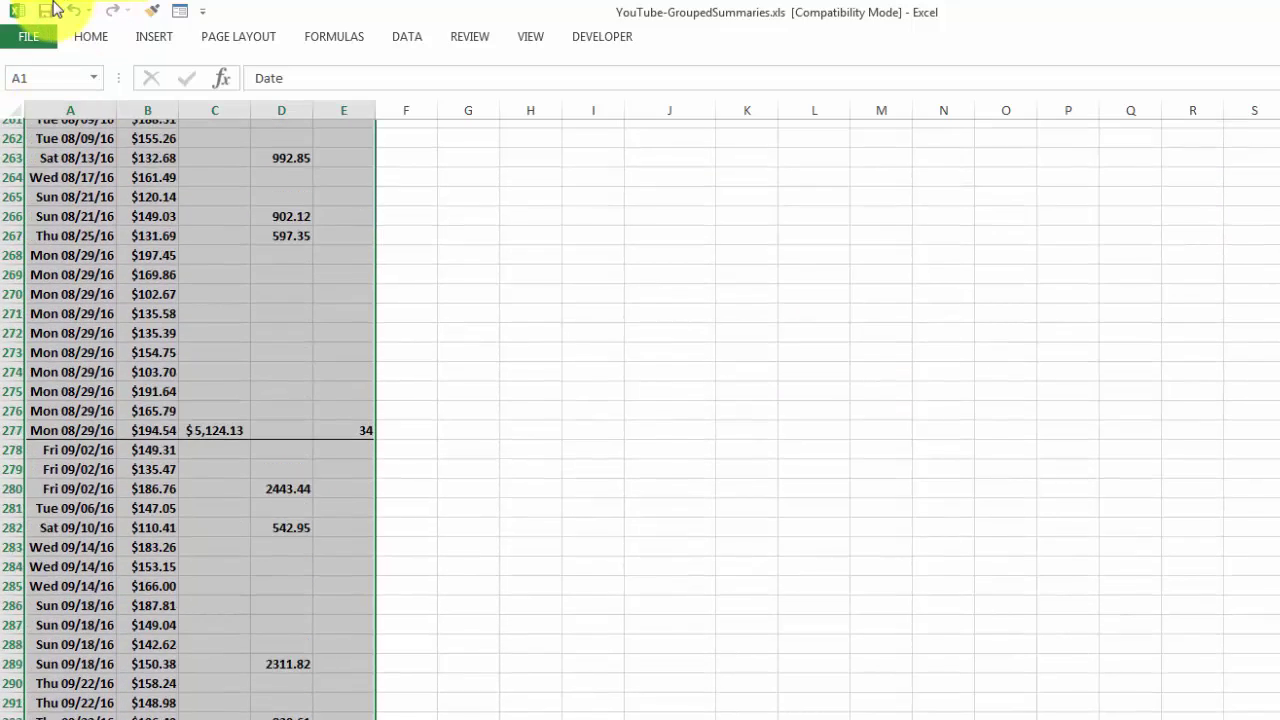
pyautogui.scroll(7, 248, 20)
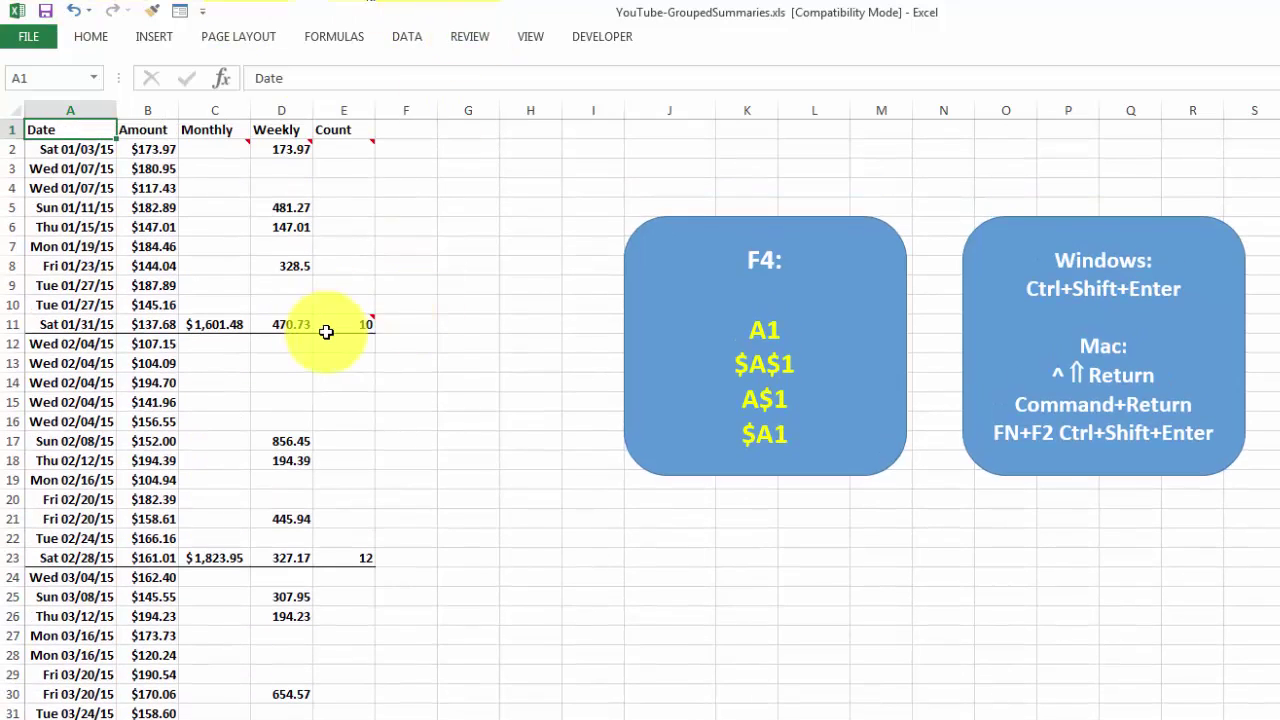
pyautogui.moveTo(351, 318)
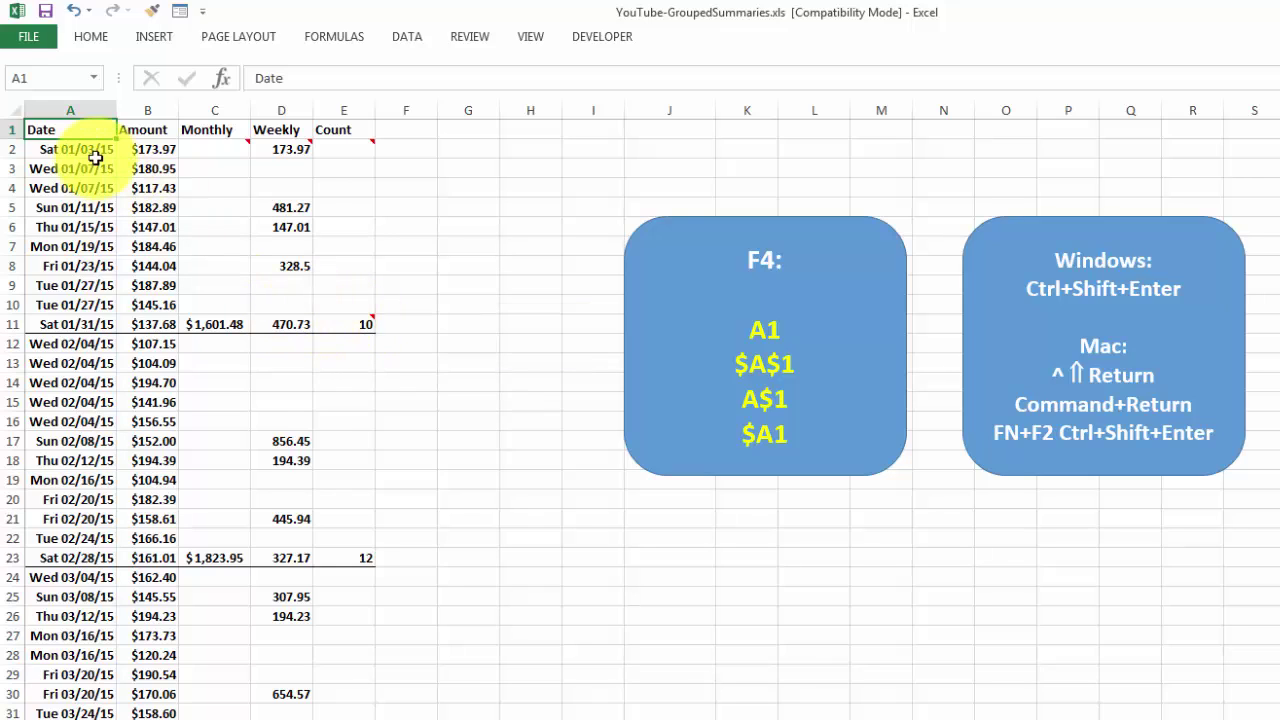
pyautogui.click(39, 111)
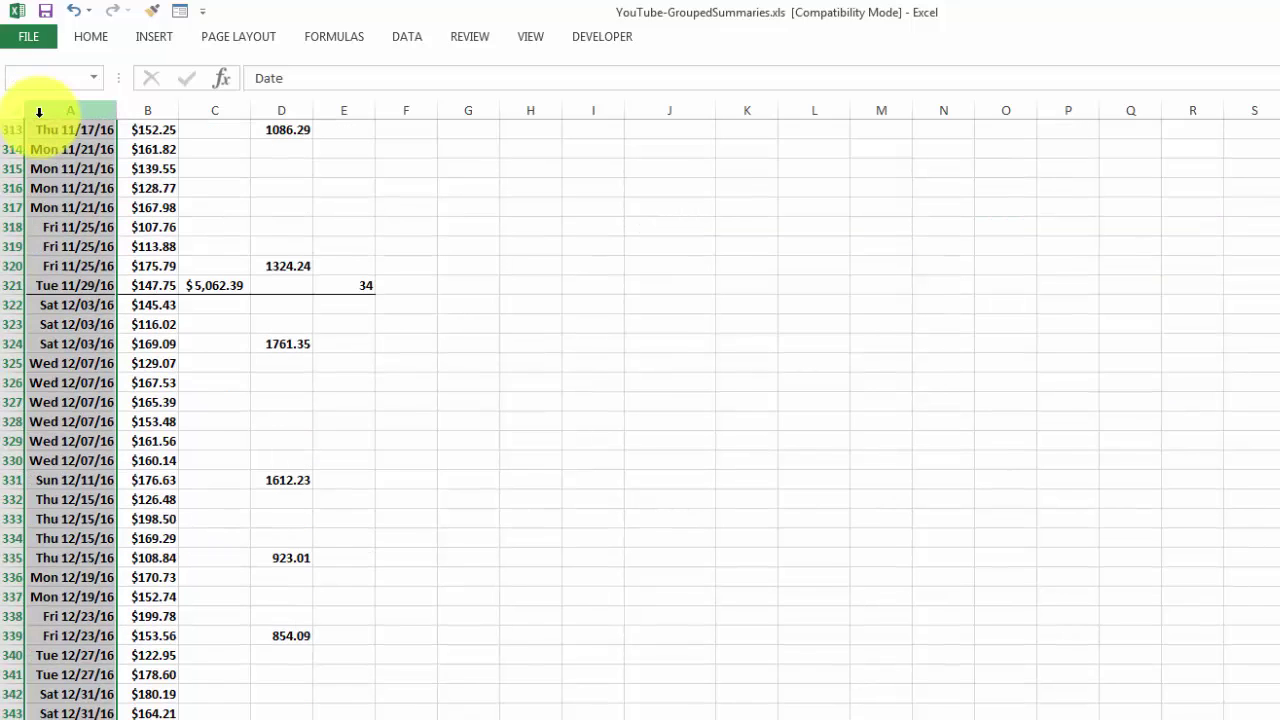
pyautogui.hotkey('ctrl', 'shift', 'Right')
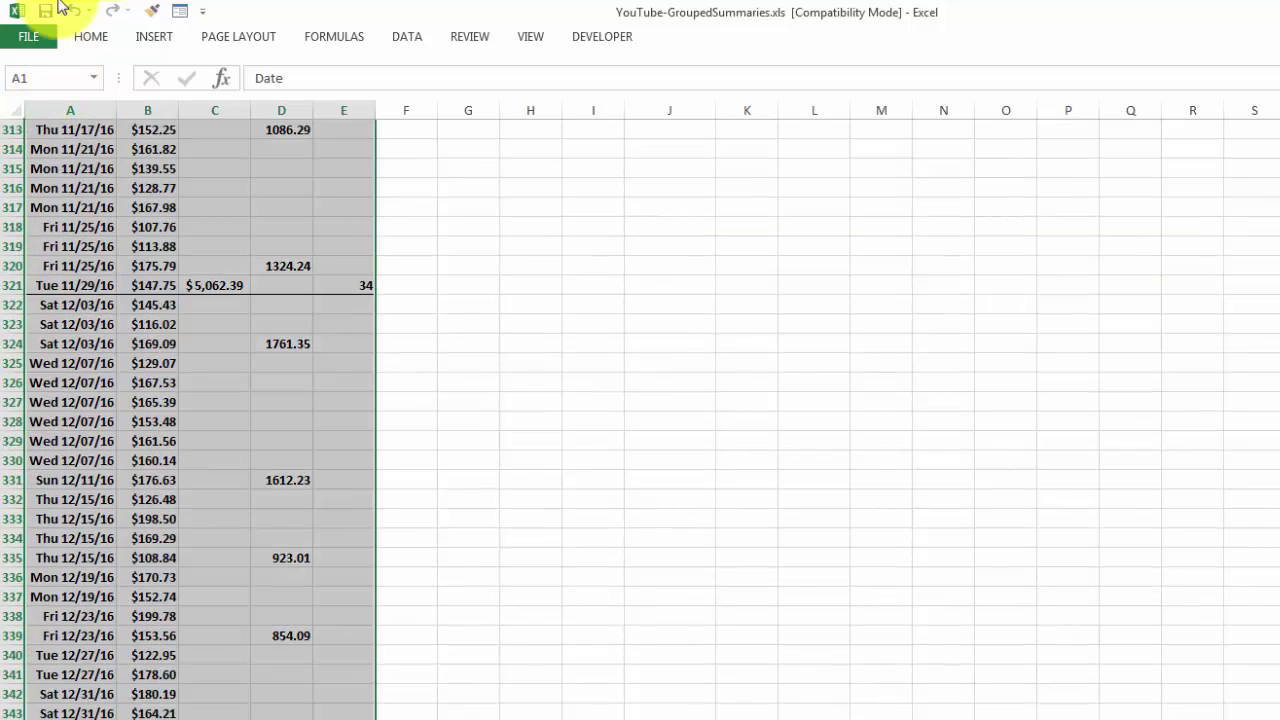
pyautogui.click(100, 38)
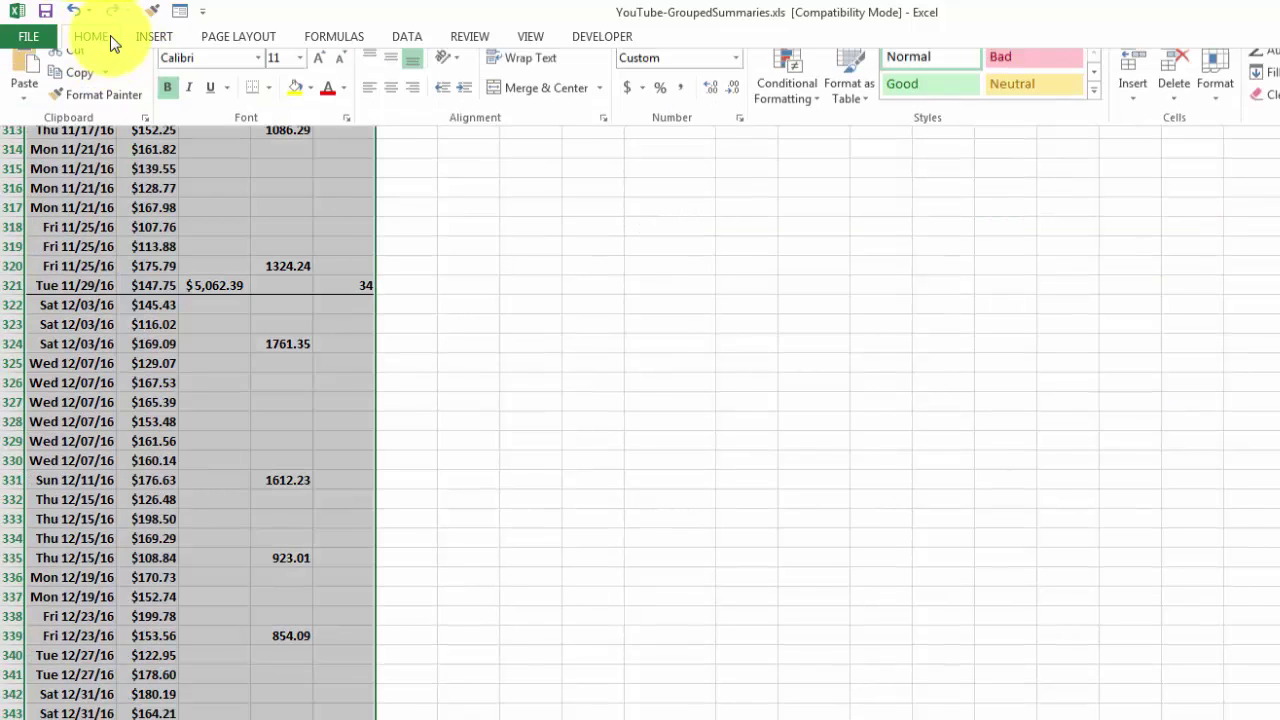
pyautogui.click(806, 106)
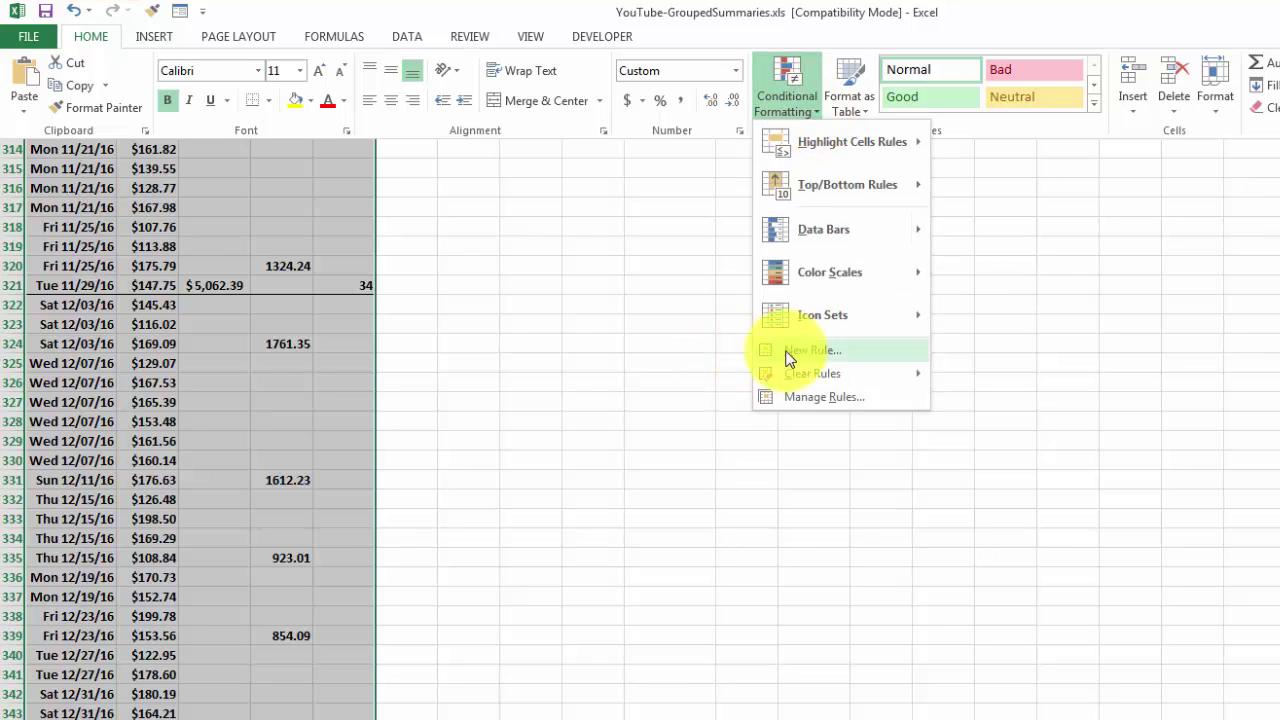
pyautogui.click(803, 350)
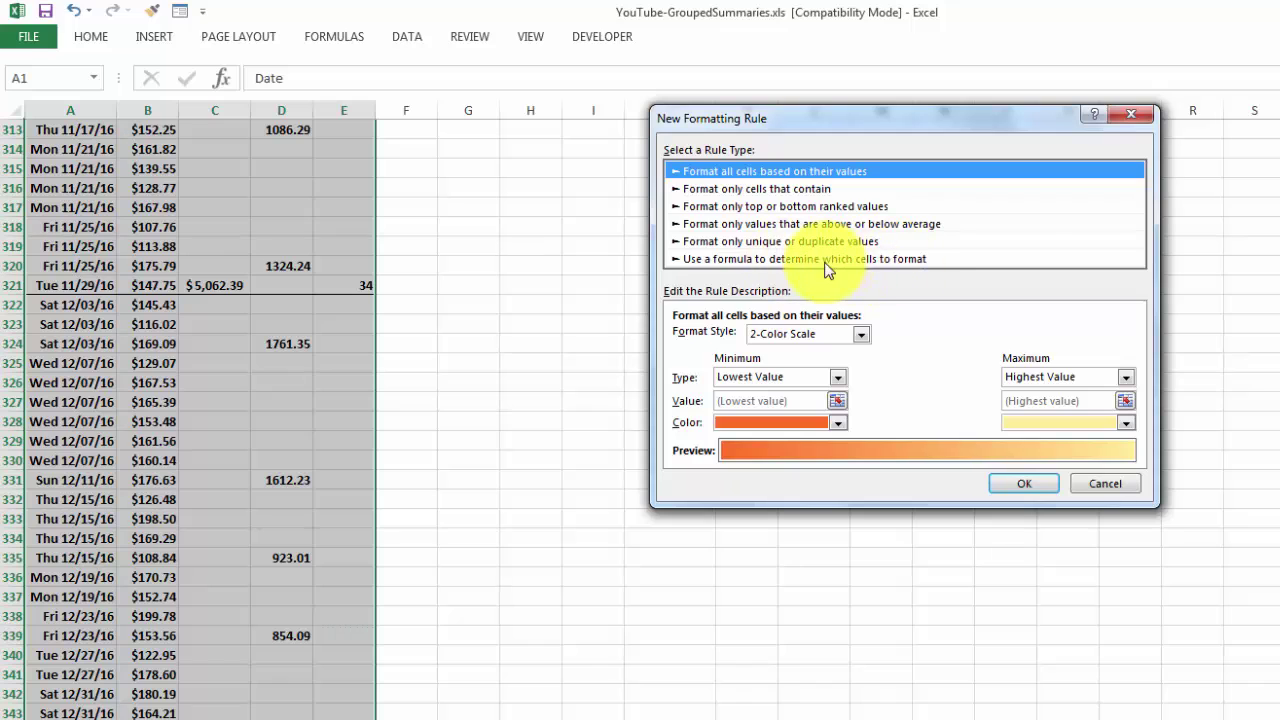
pyautogui.click(1123, 484)
# Step: Examine the table's existing conditional formatting rule, including its formula, font and border settings, and close it without changes
pyautogui.click(98, 38)
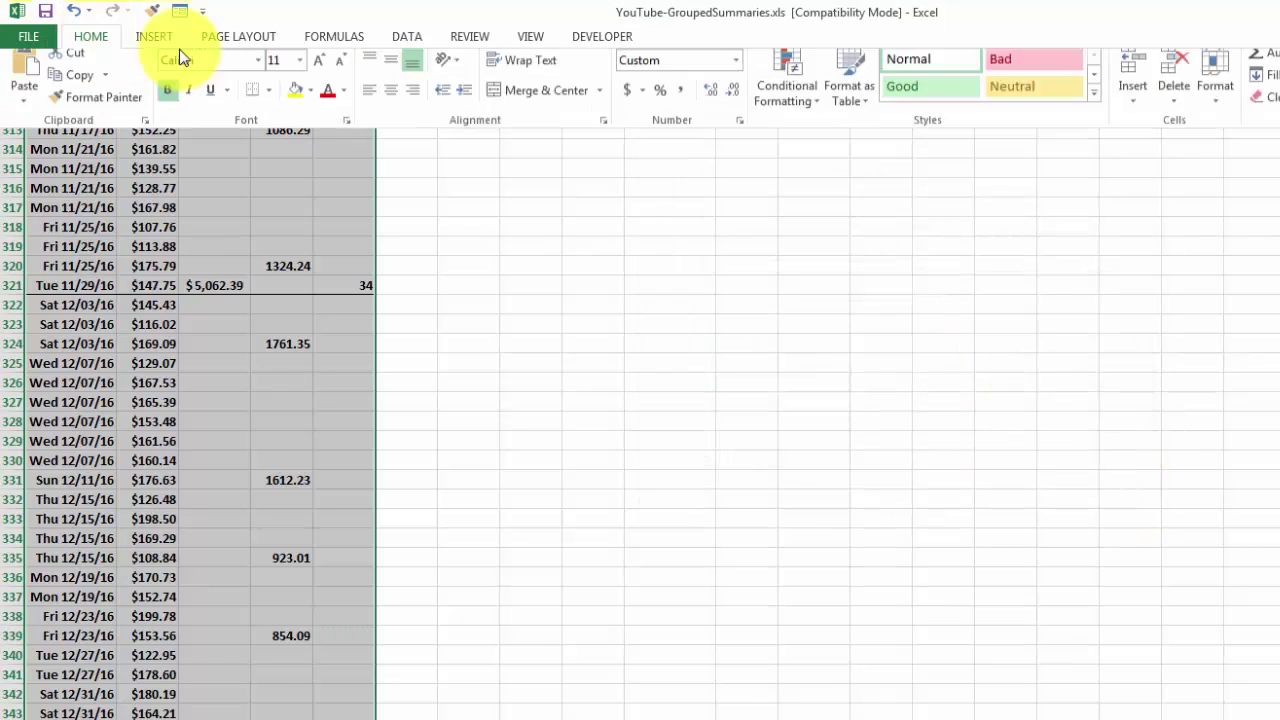
pyautogui.click(782, 100)
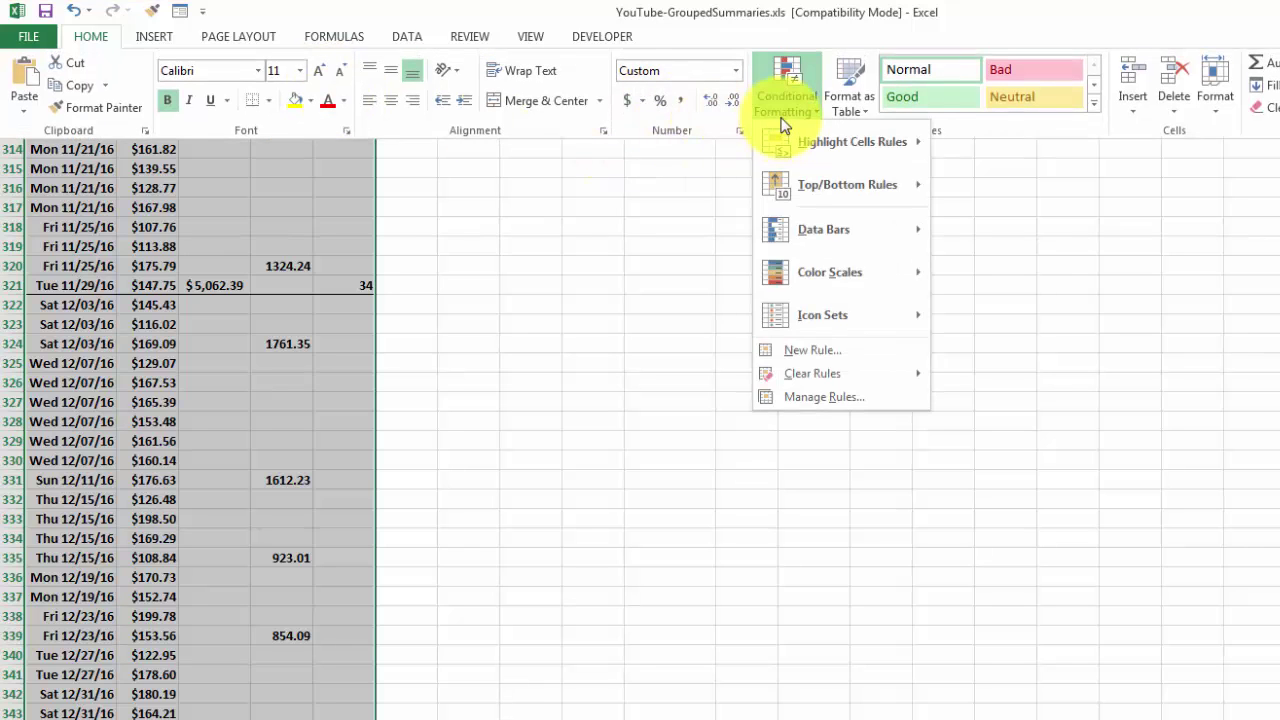
pyautogui.click(807, 396)
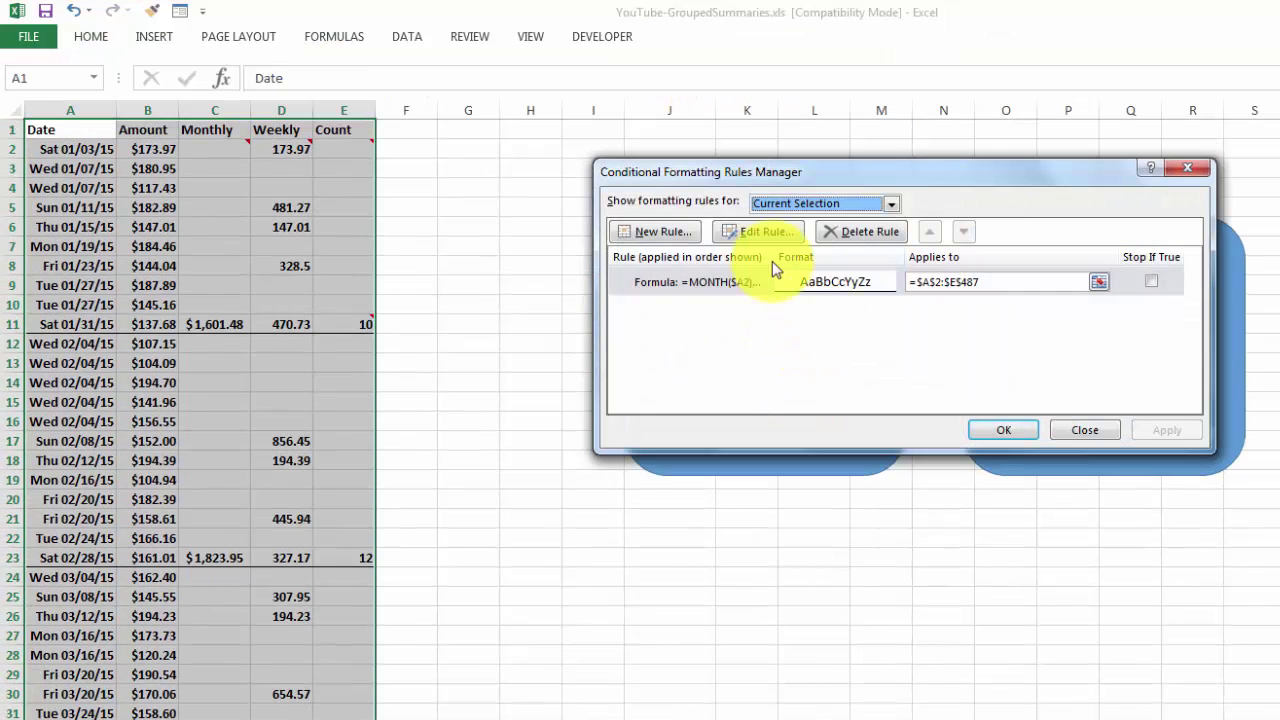
pyautogui.click(770, 233)
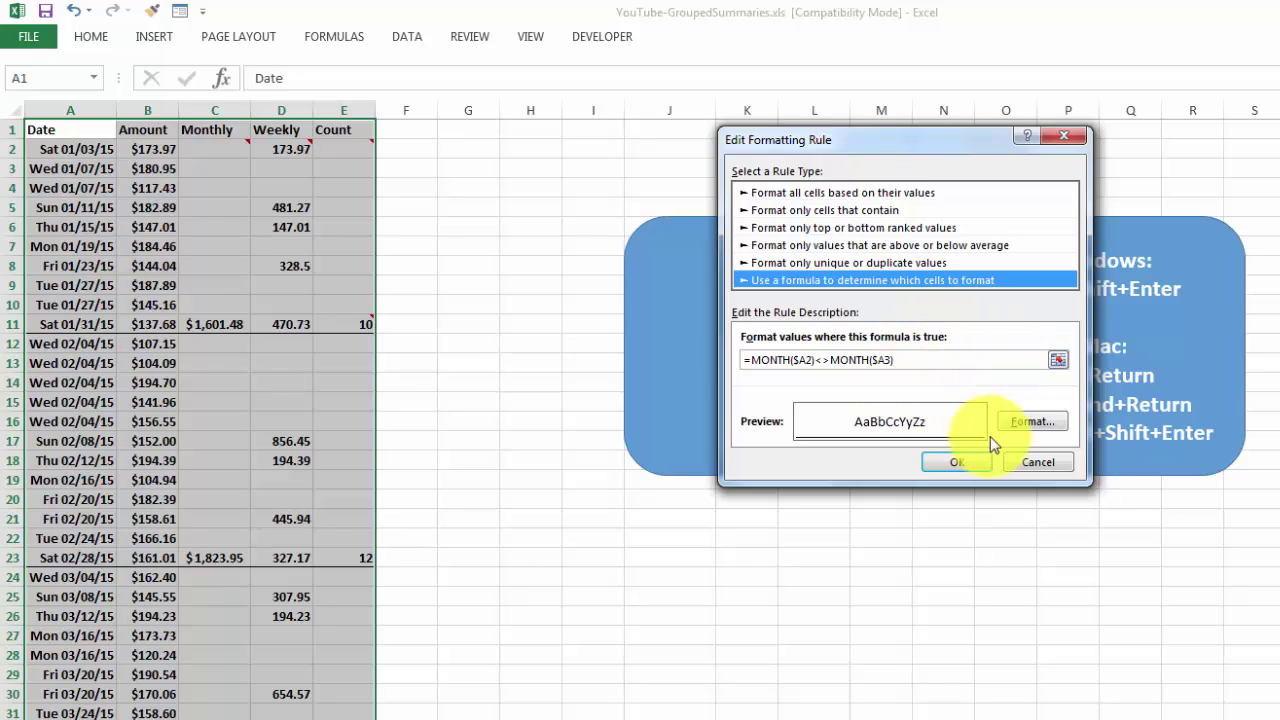
pyautogui.click(1036, 424)
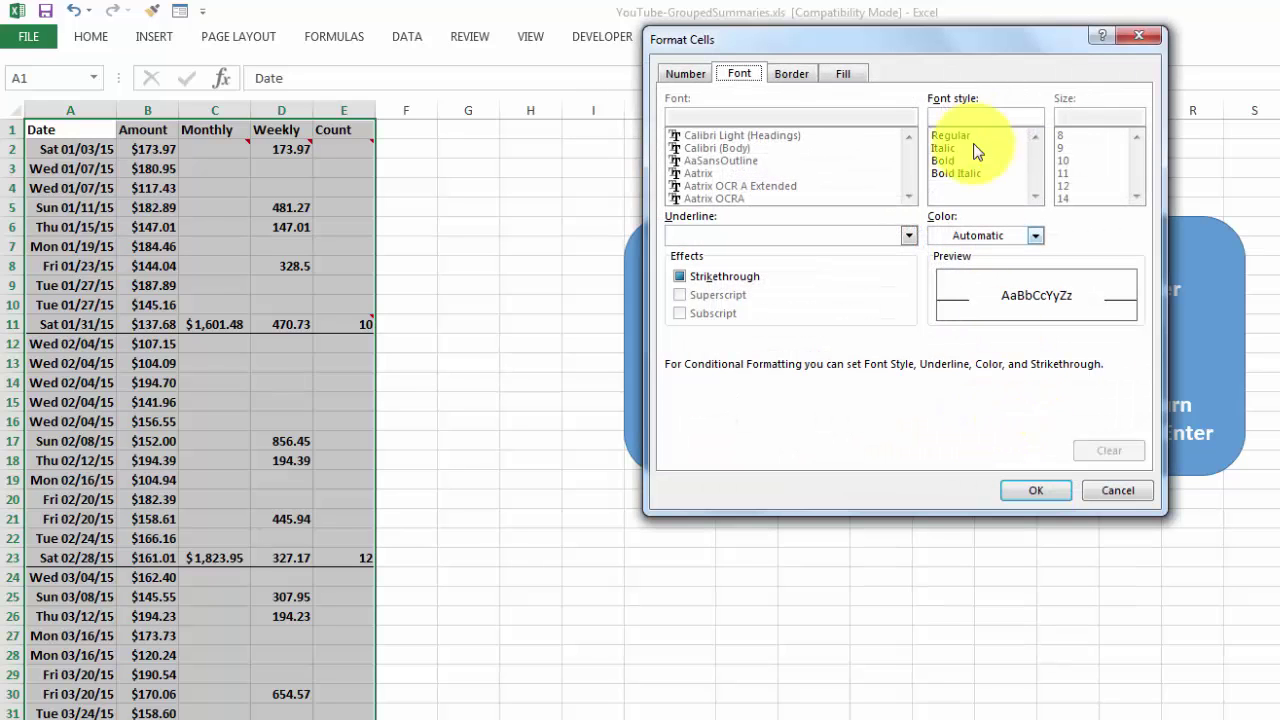
pyautogui.click(792, 74)
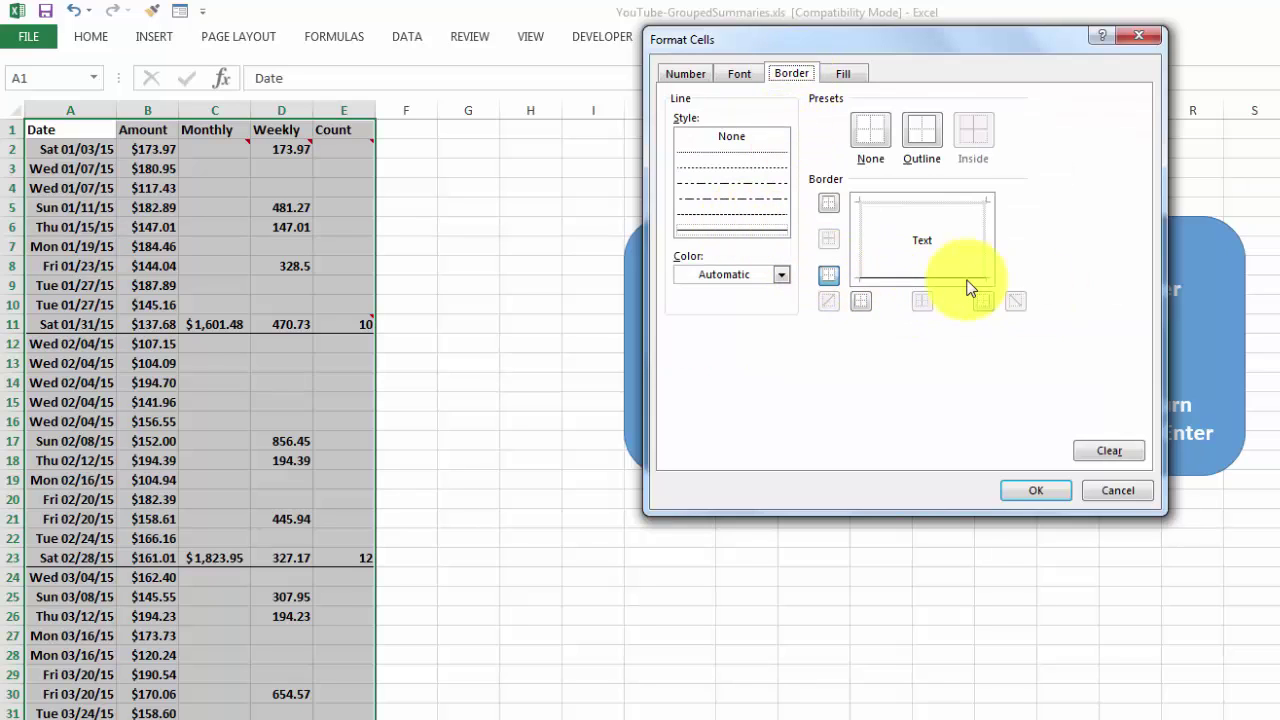
pyautogui.click(1132, 489)
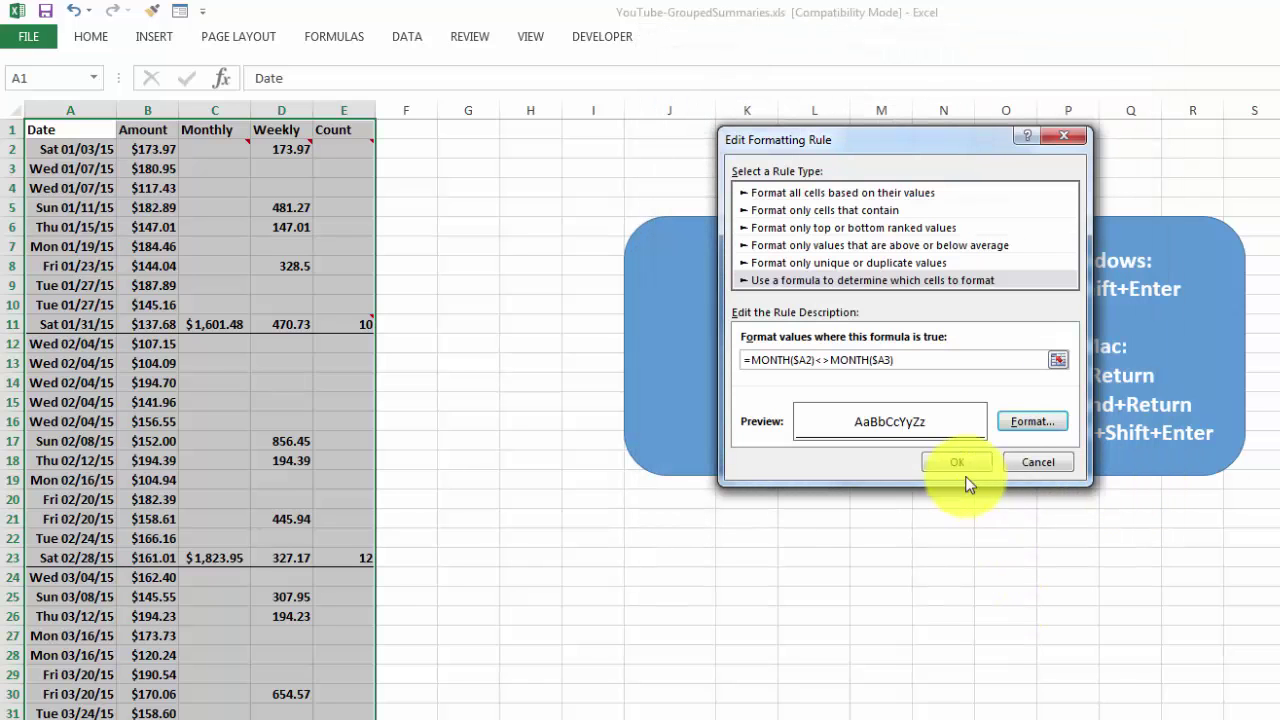
pyautogui.click(1038, 462)
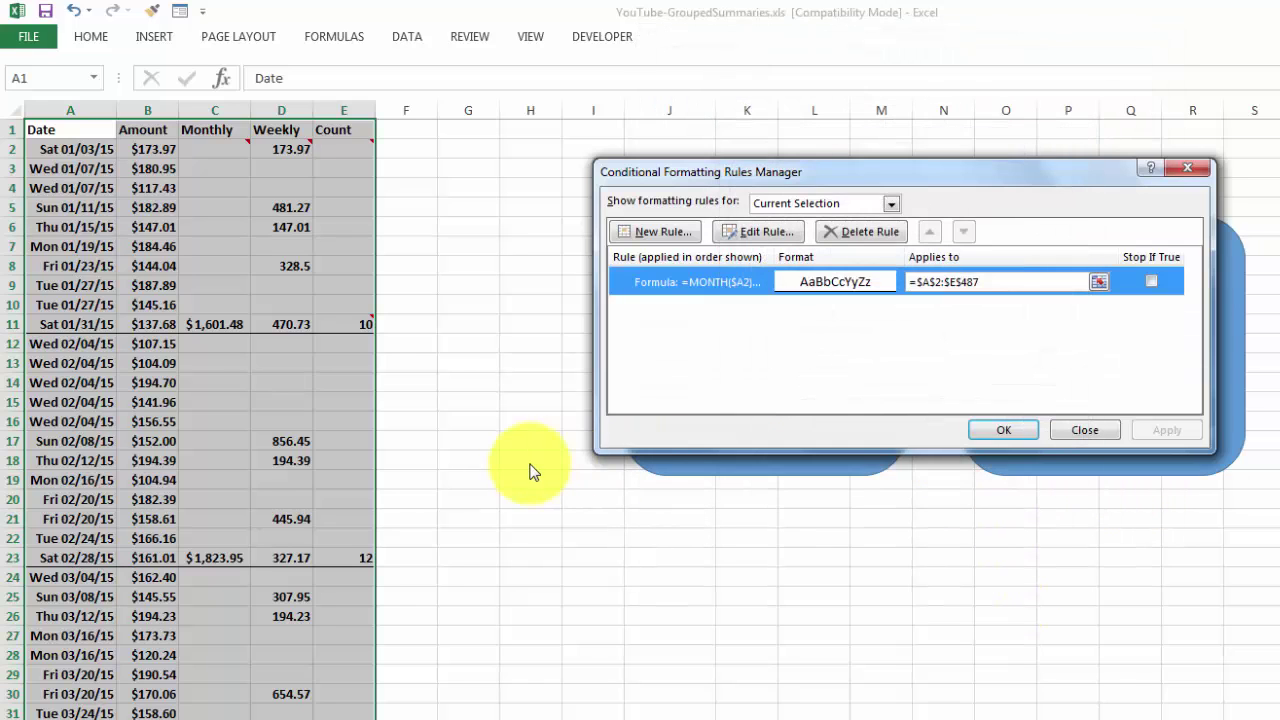
pyautogui.click(1082, 432)
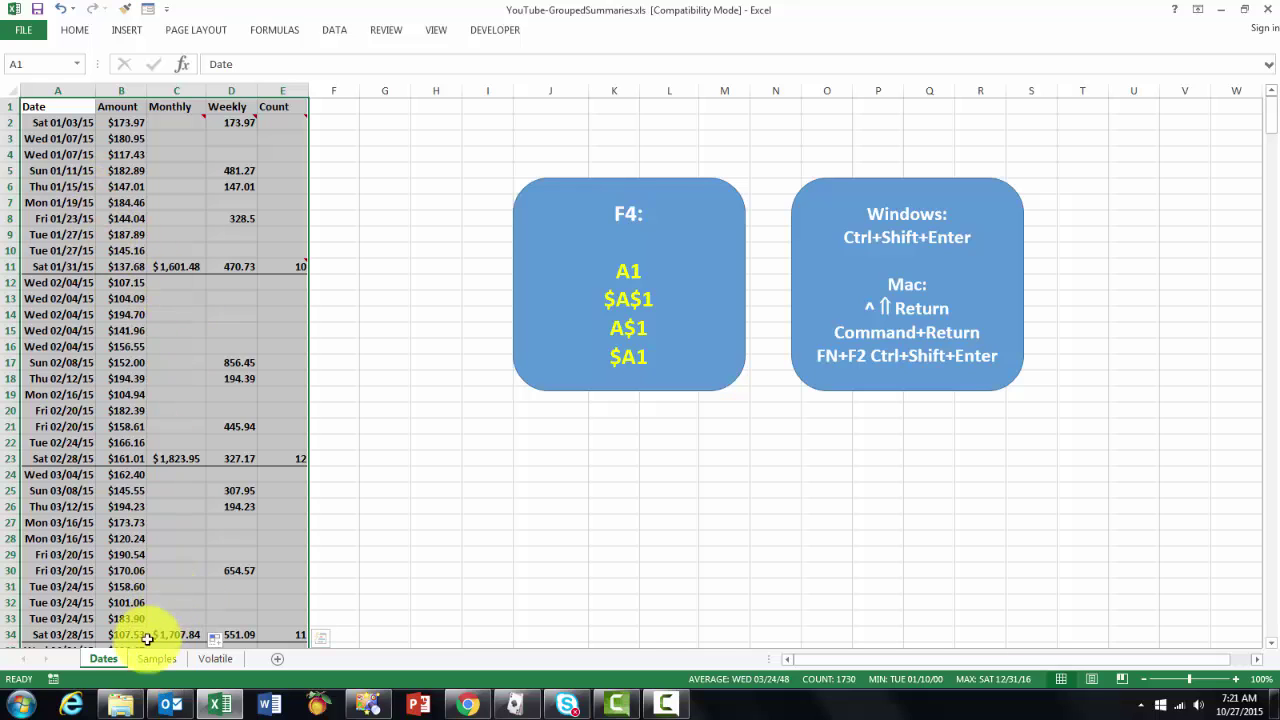
# Step: On the Samples sheet, fill the AVERAGEIF formula from C2 down the whole Mean column
pyautogui.click(164, 658)
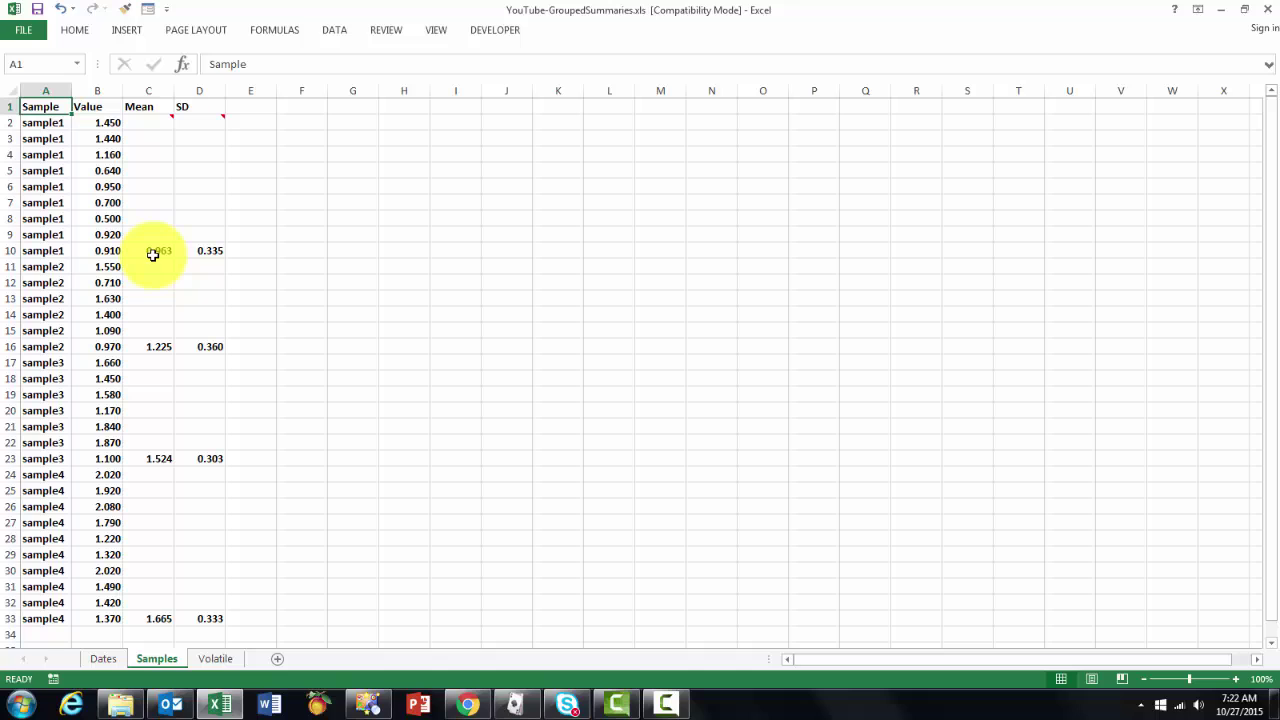
pyautogui.click(250, 282)
pyautogui.moveTo(152, 123)
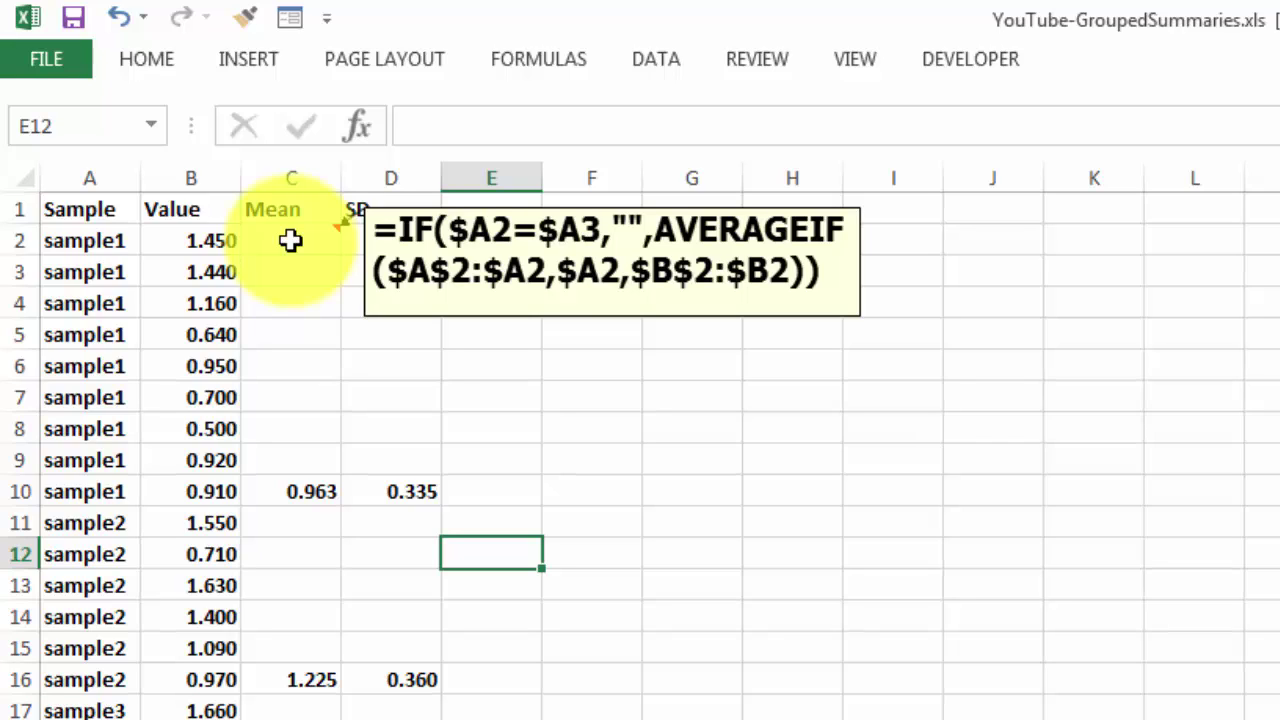
pyautogui.click(283, 239)
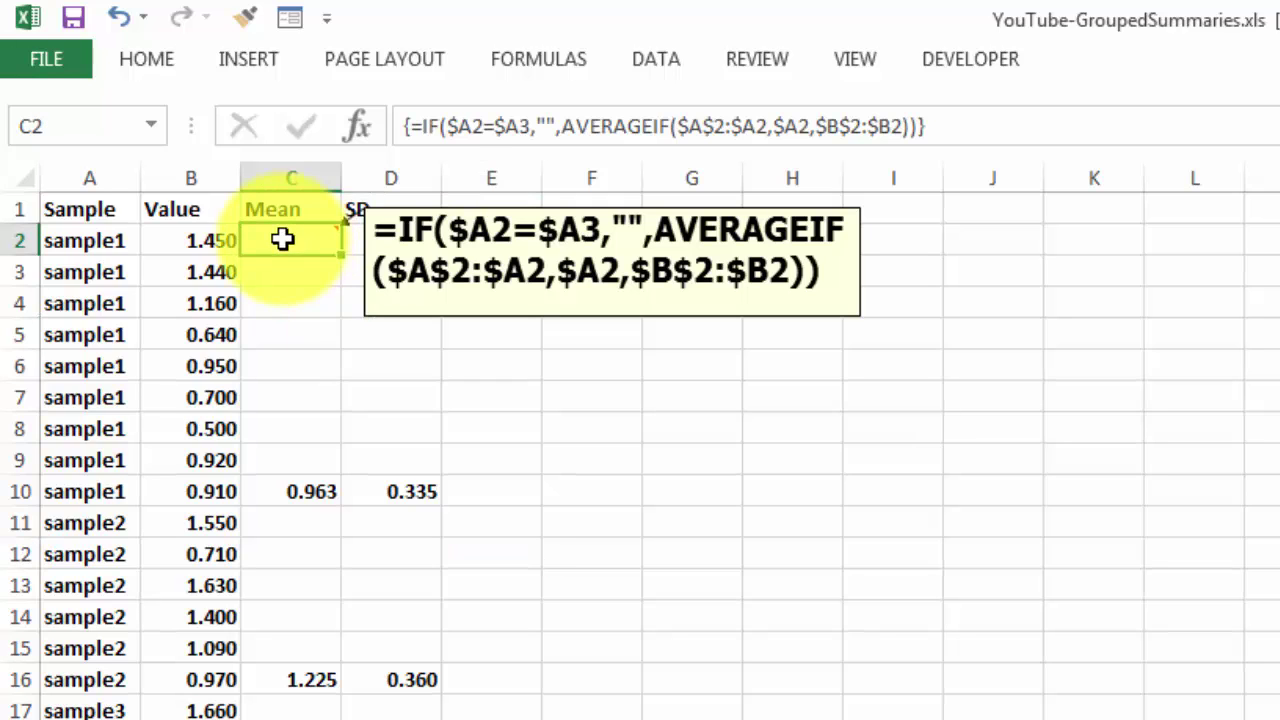
pyautogui.doubleClick(341, 260)
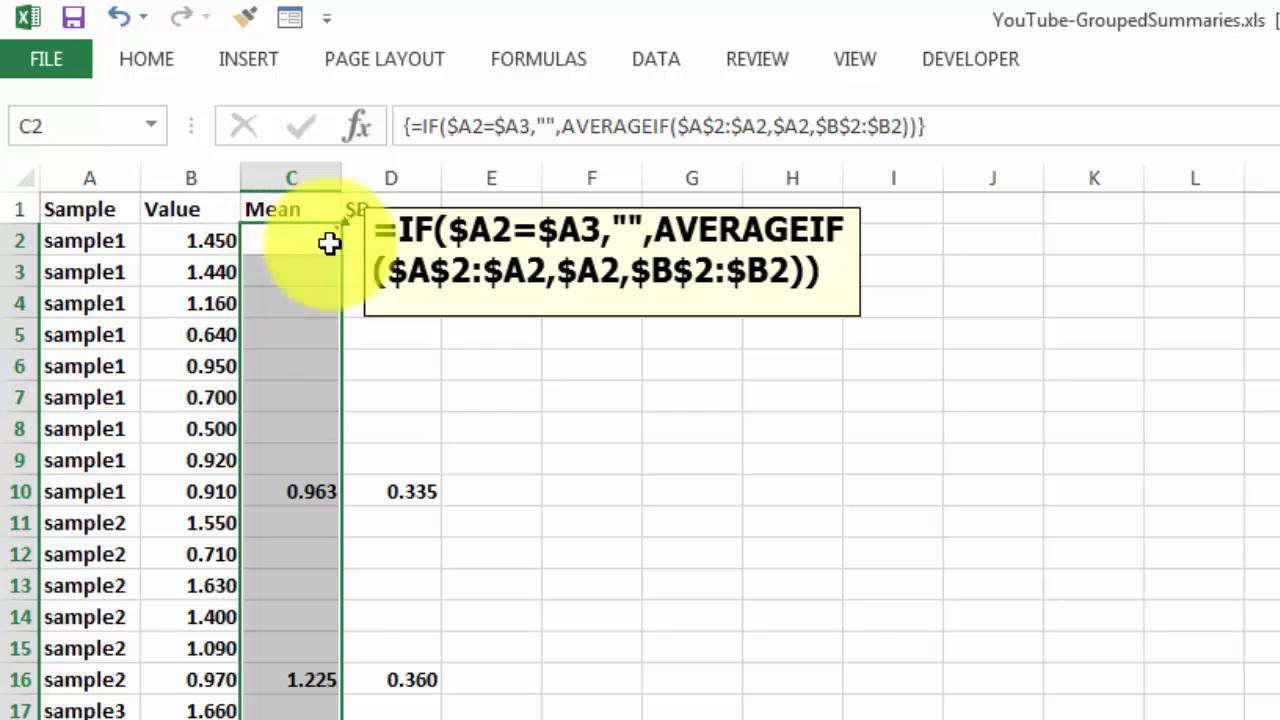
# Step: Read the note with the SD formula in D2 and add filters to the sample table's header row
pyautogui.moveTo(406, 242)
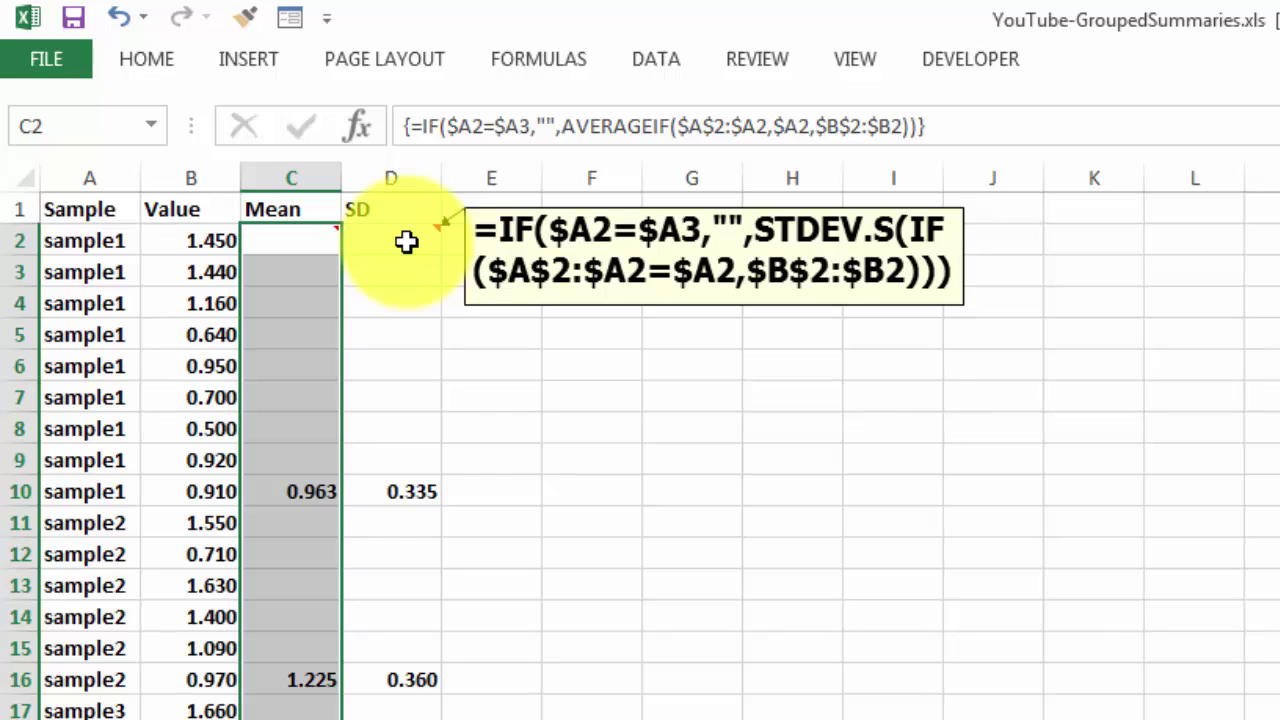
pyautogui.click(286, 251)
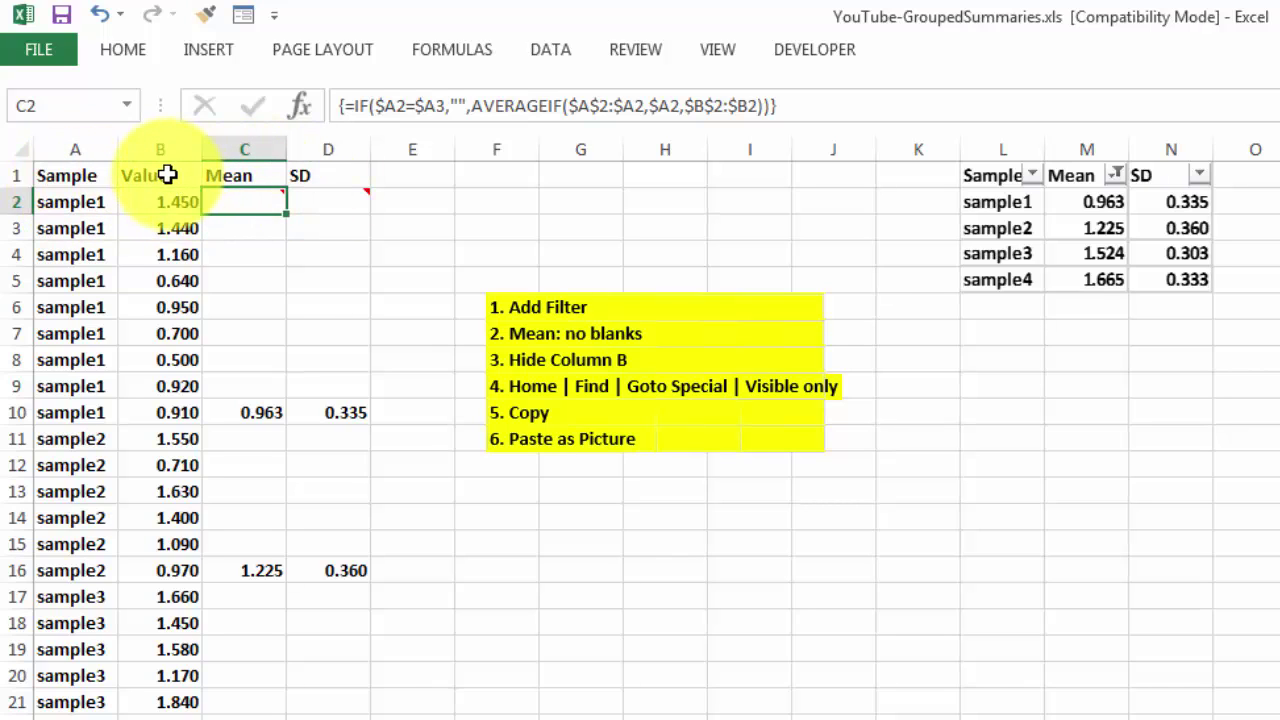
pyautogui.click(212, 178)
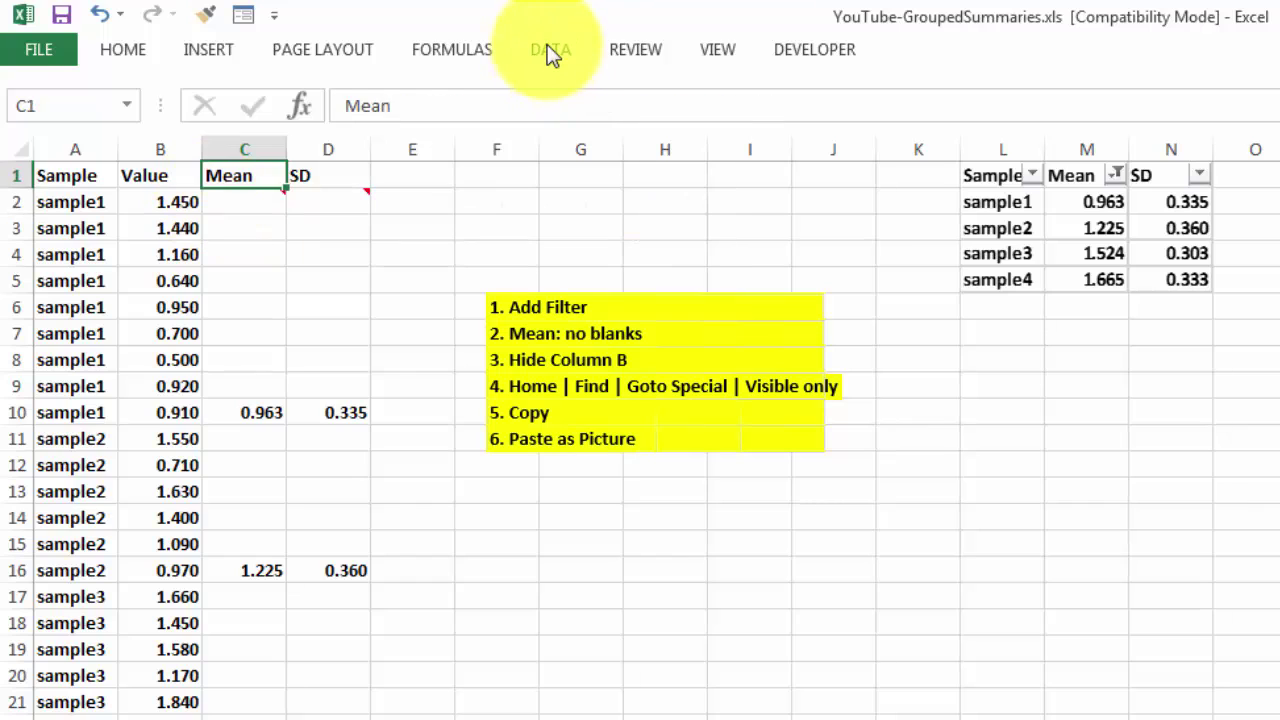
pyautogui.click(549, 52)
pyautogui.click(695, 118)
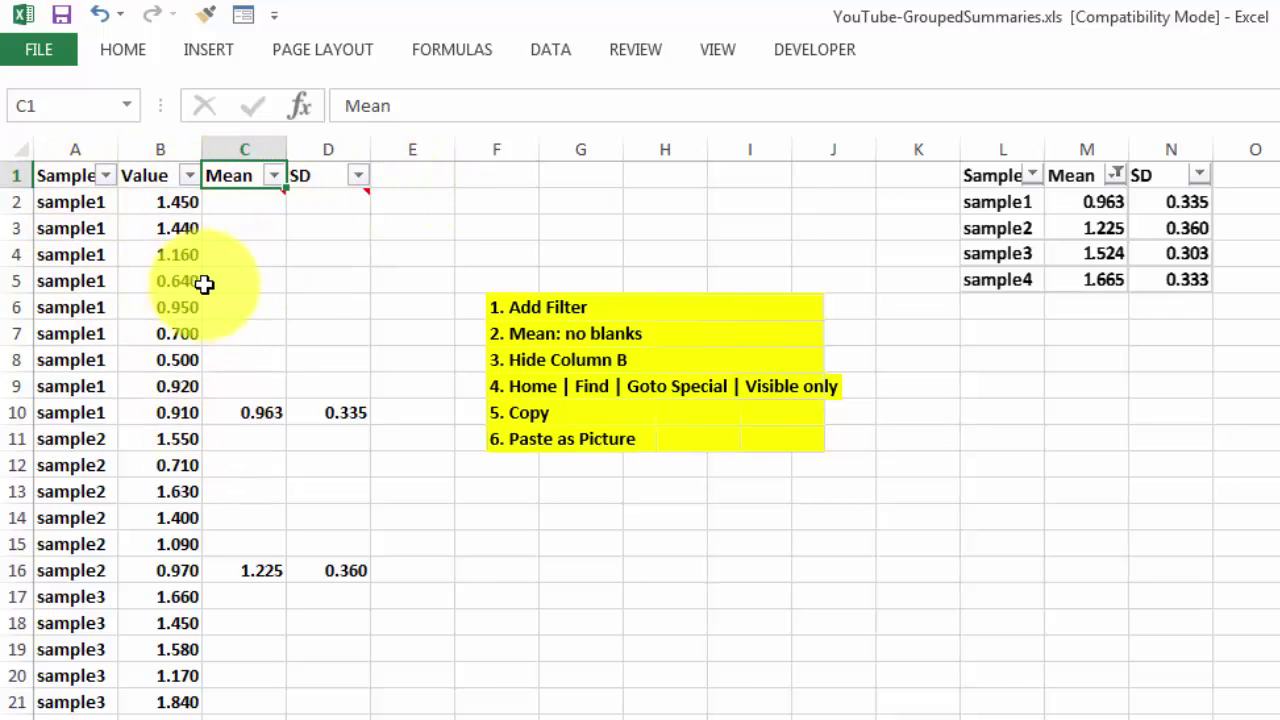
# Step: Filter the Mean column to exclude blanks and hide the Value column B
pyautogui.click(274, 178)
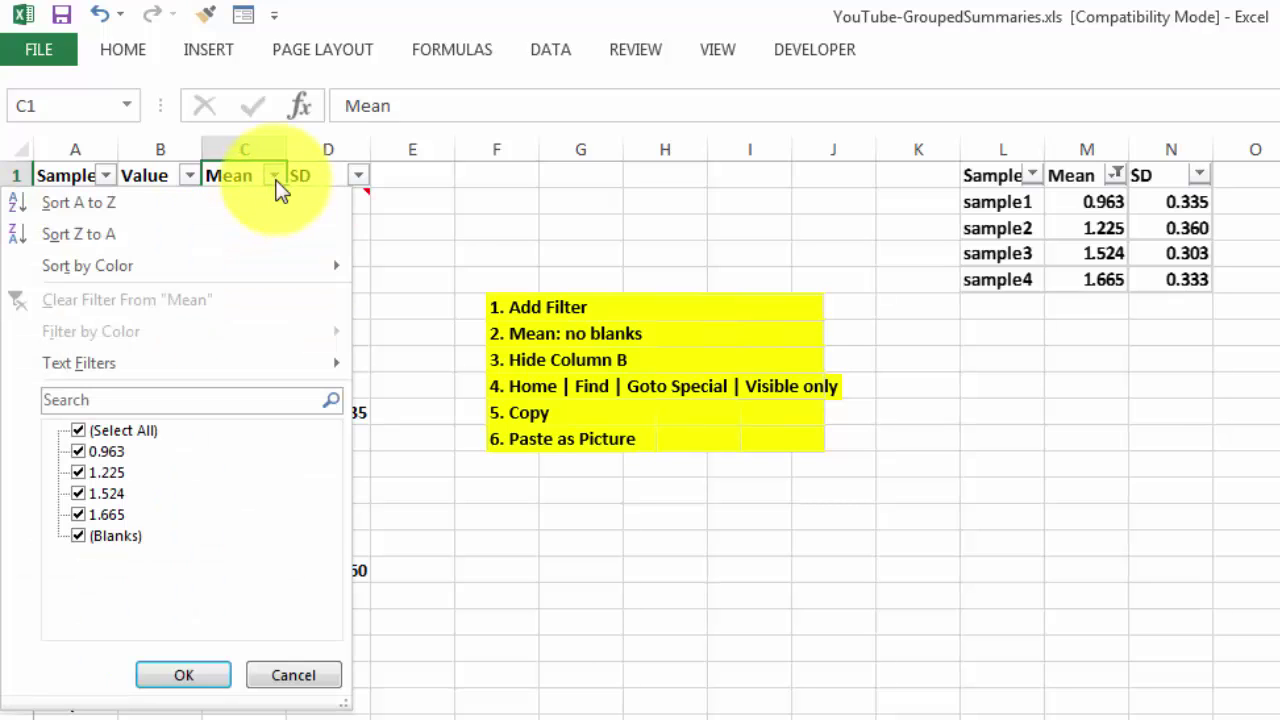
pyautogui.click(84, 540)
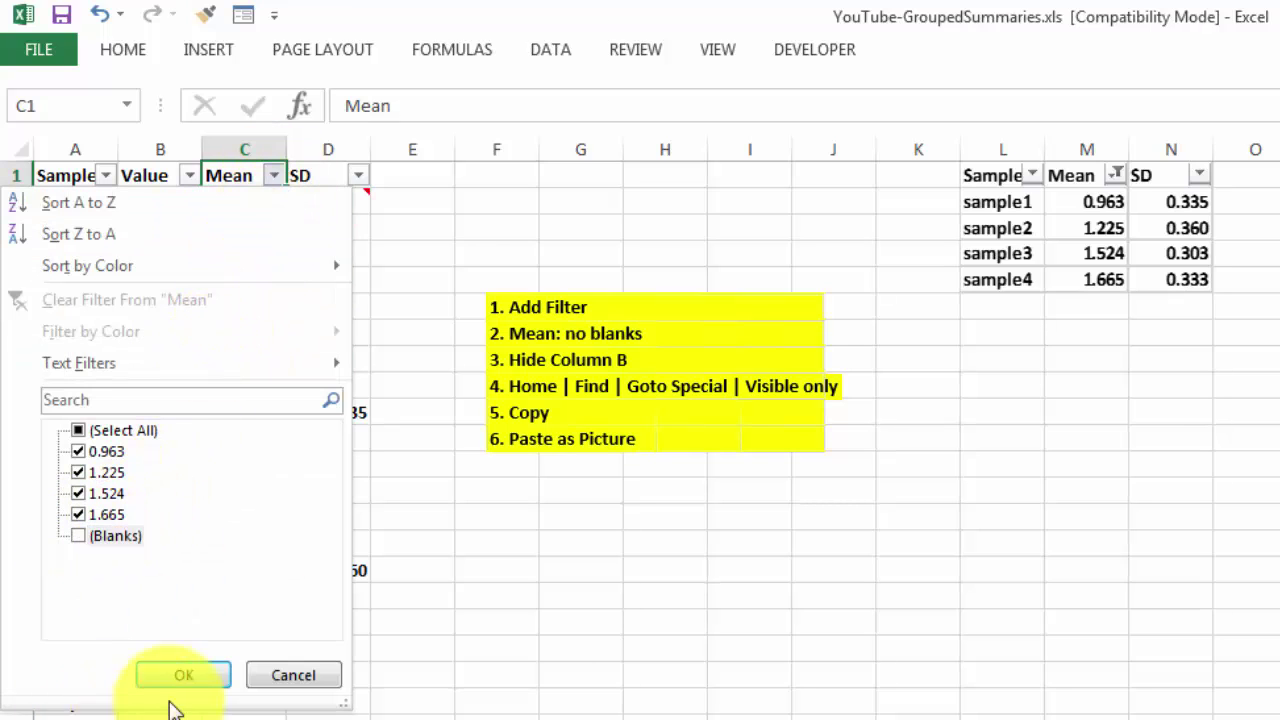
pyautogui.click(190, 680)
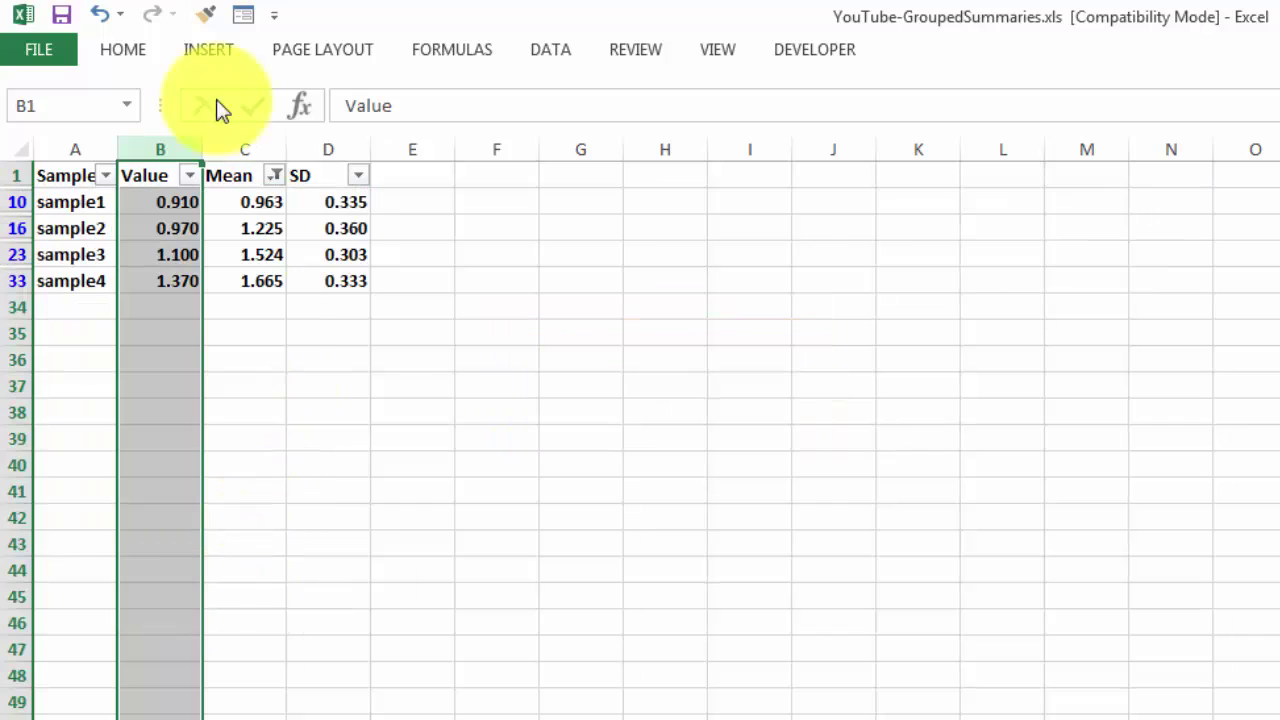
pyautogui.rightClick(163, 147)
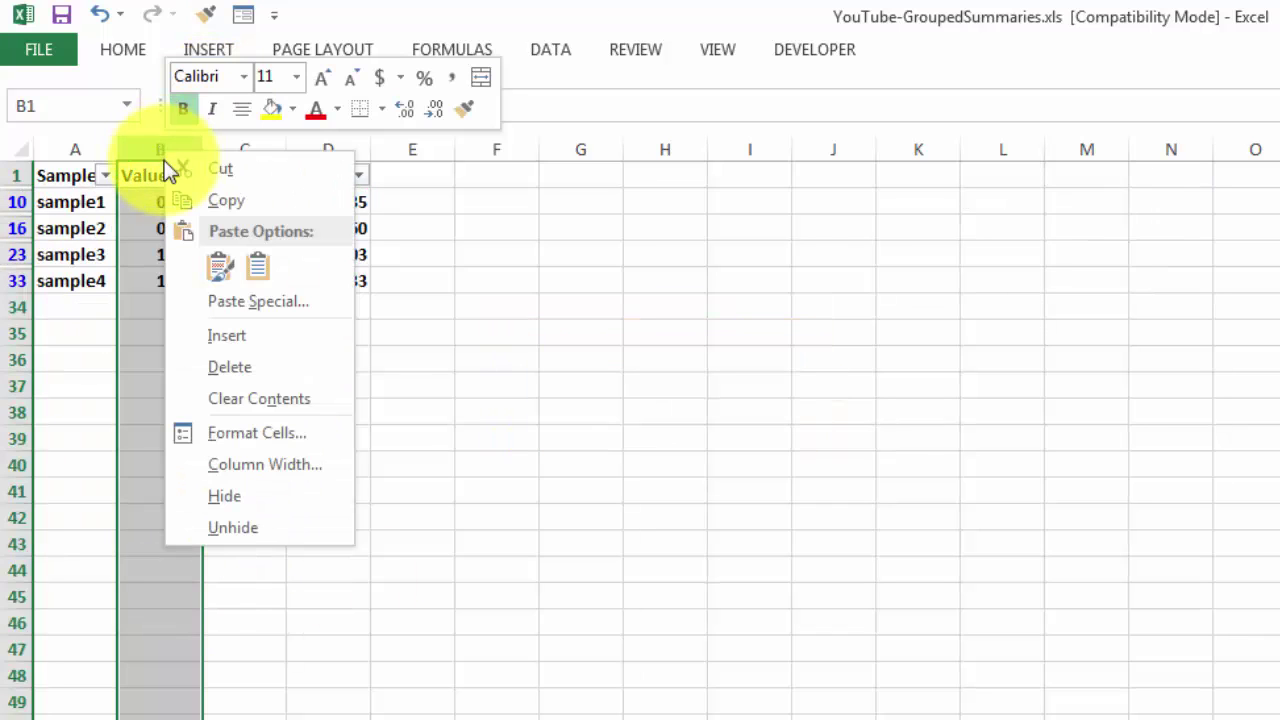
pyautogui.click(226, 497)
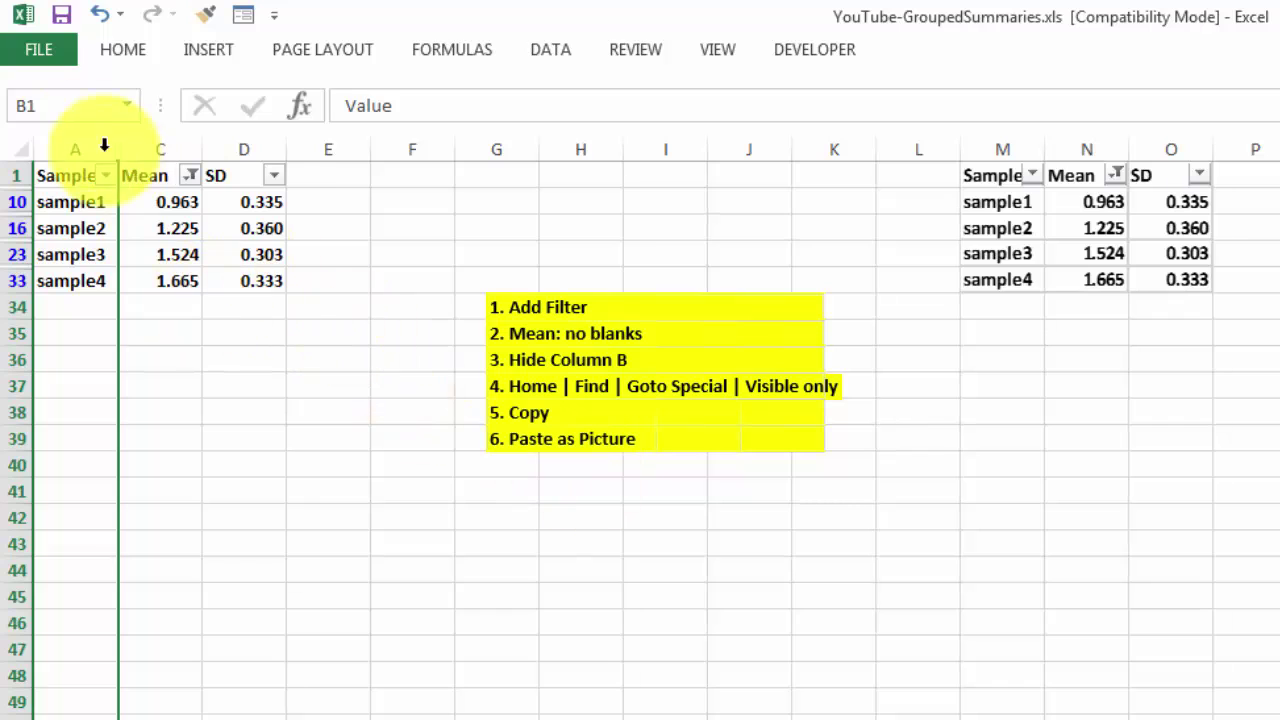
# Step: Select the filtered table from A1 to D33, limit the selection to visible cells only with Go To Special, and copy it
pyautogui.moveTo(64, 175); pyautogui.dragTo(240, 284)
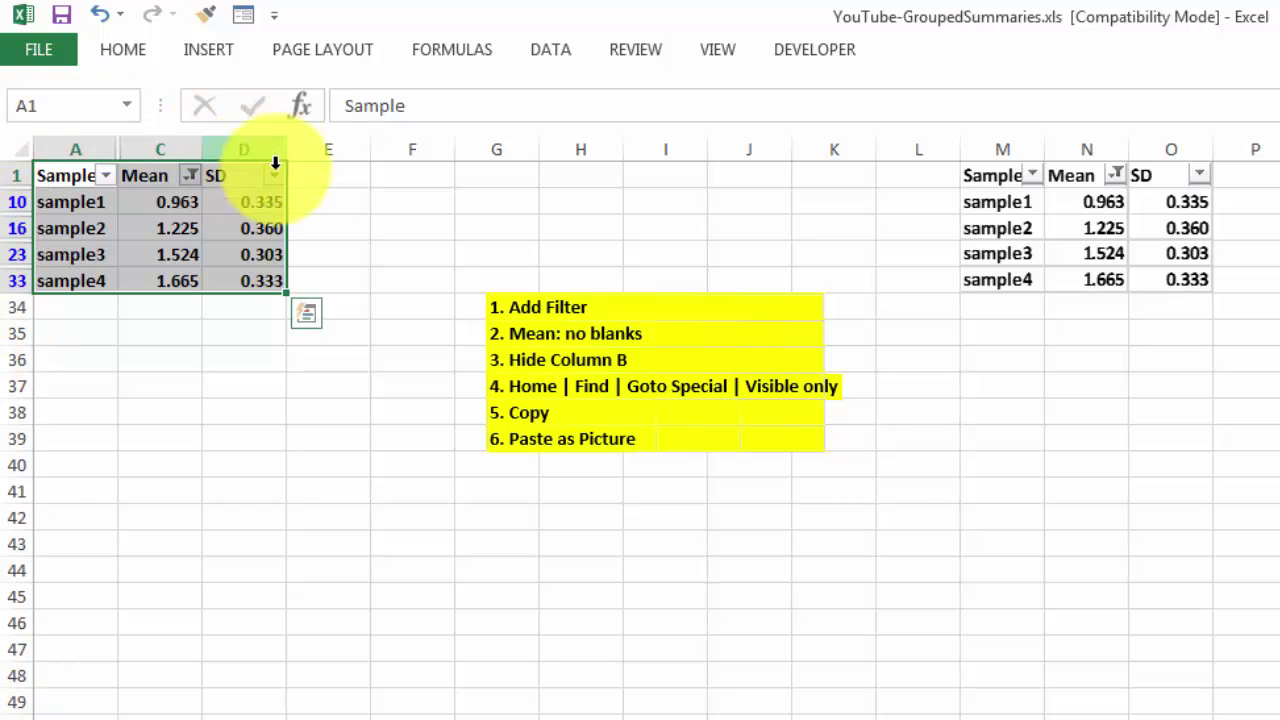
pyautogui.click(120, 50)
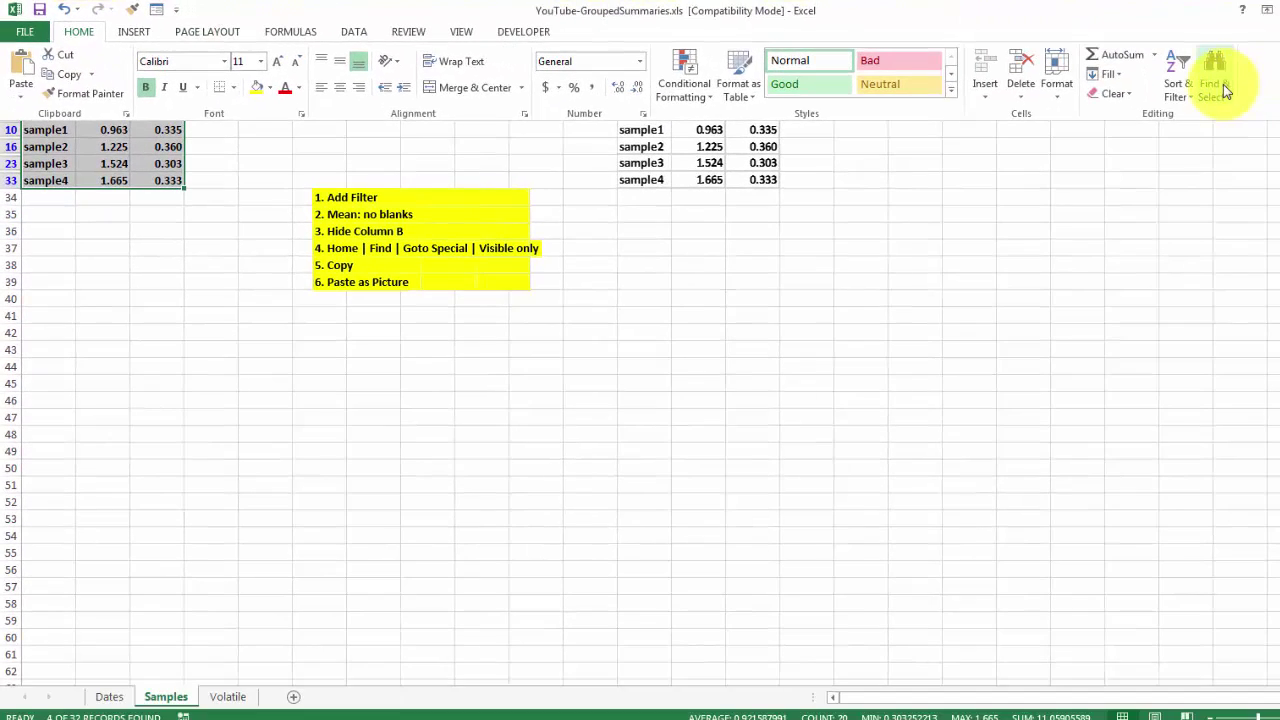
pyautogui.click(1219, 80)
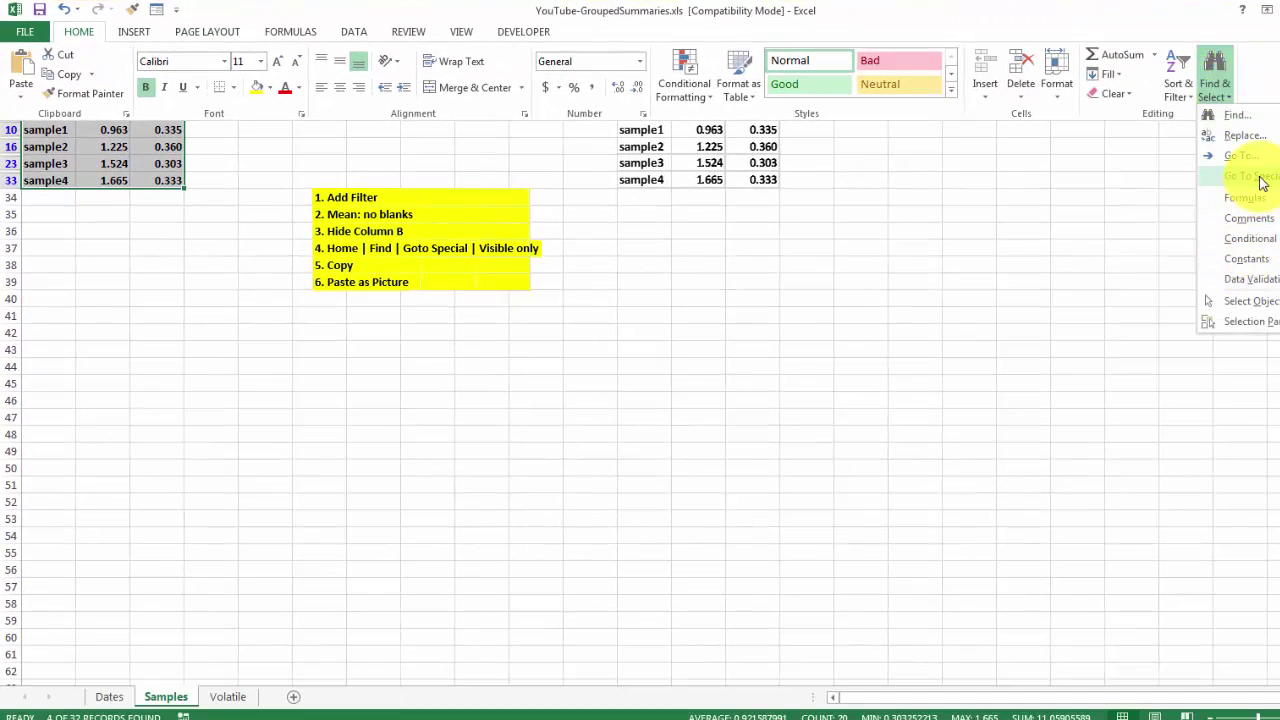
pyautogui.click(1261, 178)
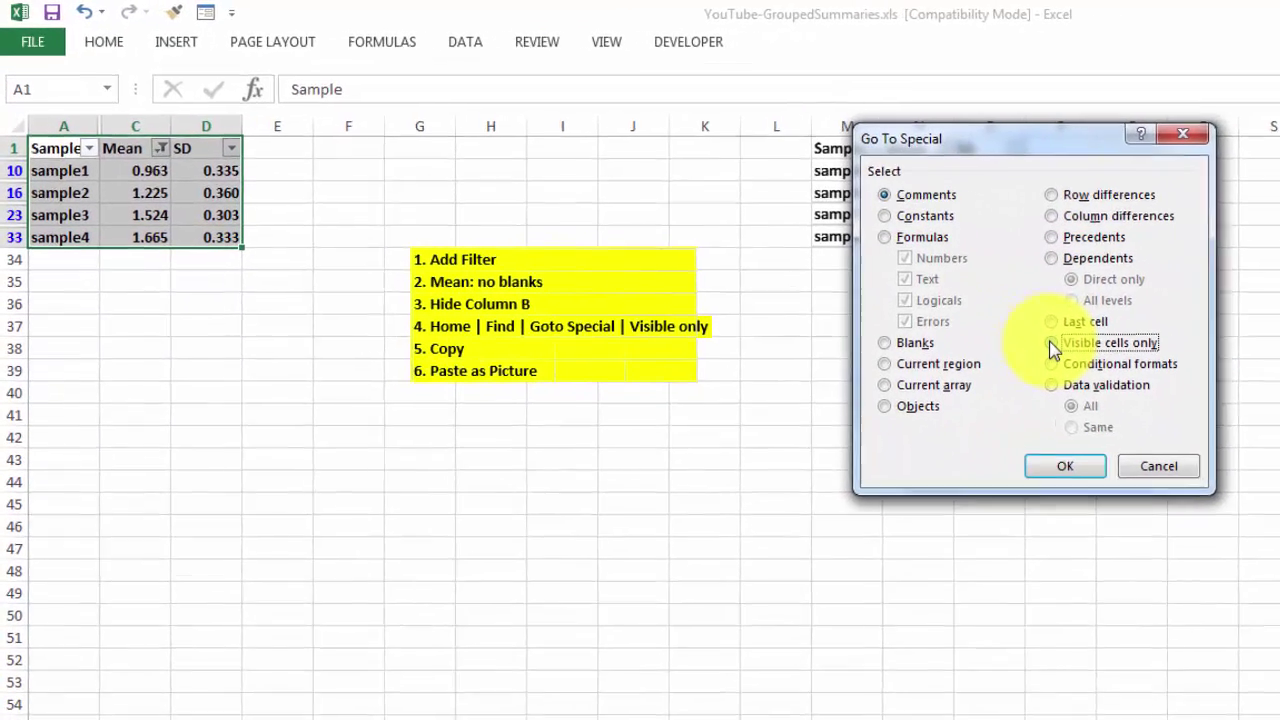
pyautogui.click(917, 300)
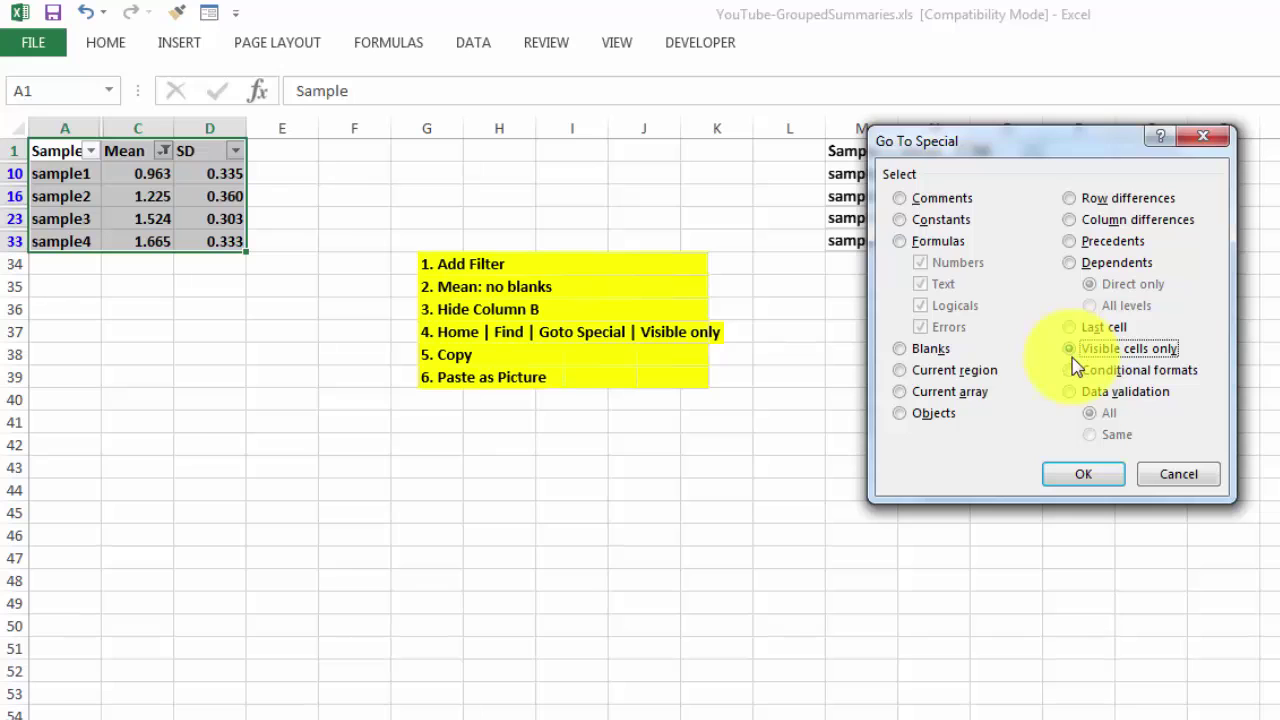
pyautogui.click(1065, 476)
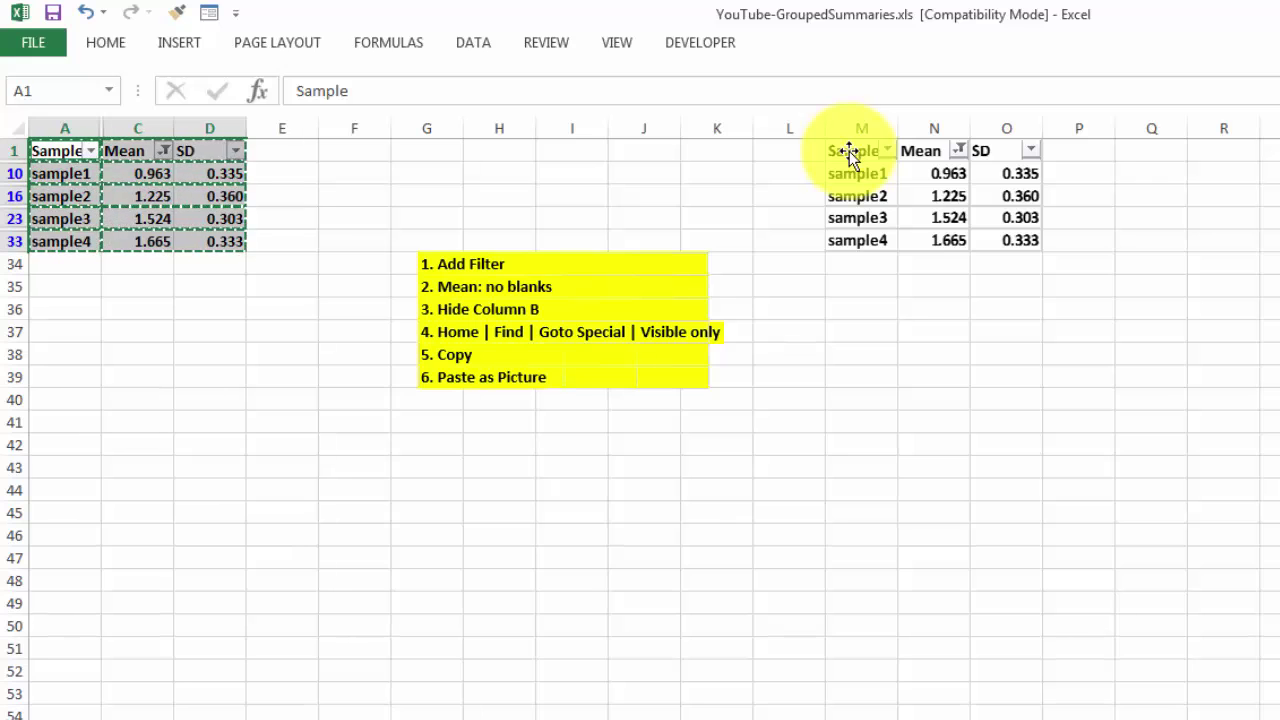
# Step: Paste the copied summary as a picture at M35
pyautogui.rightClick(844, 286)
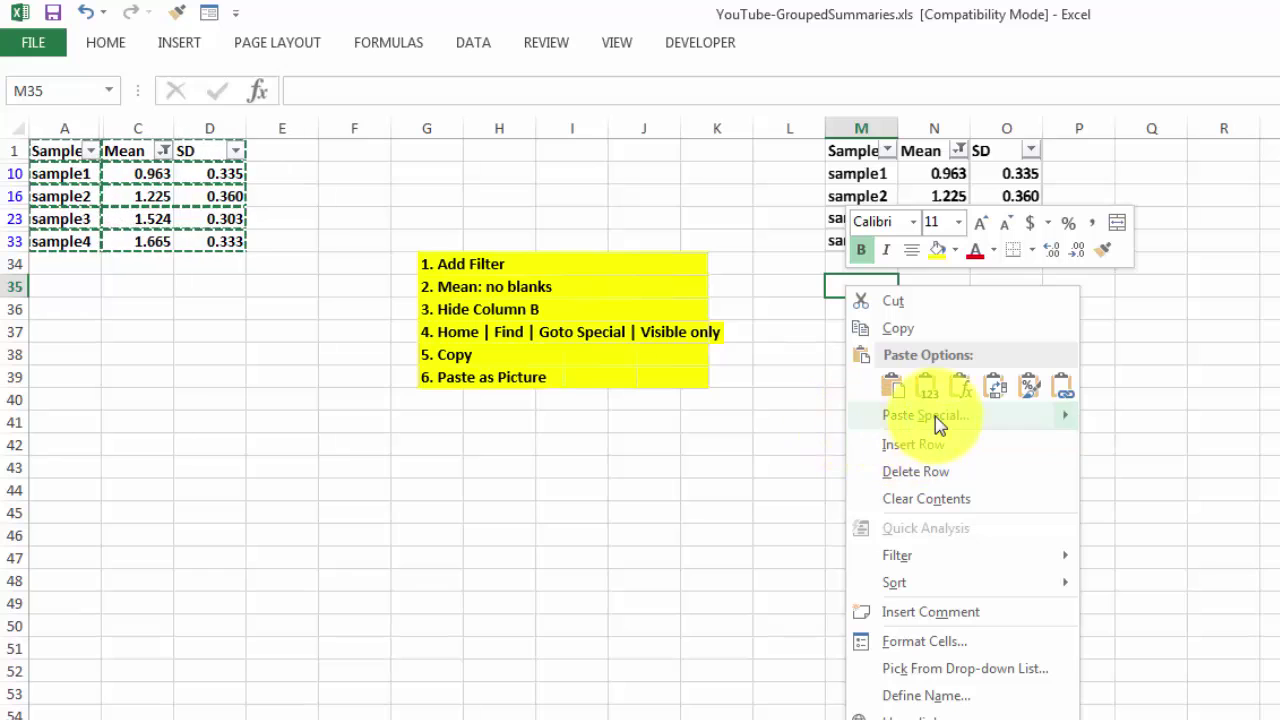
pyautogui.moveTo(935, 415)
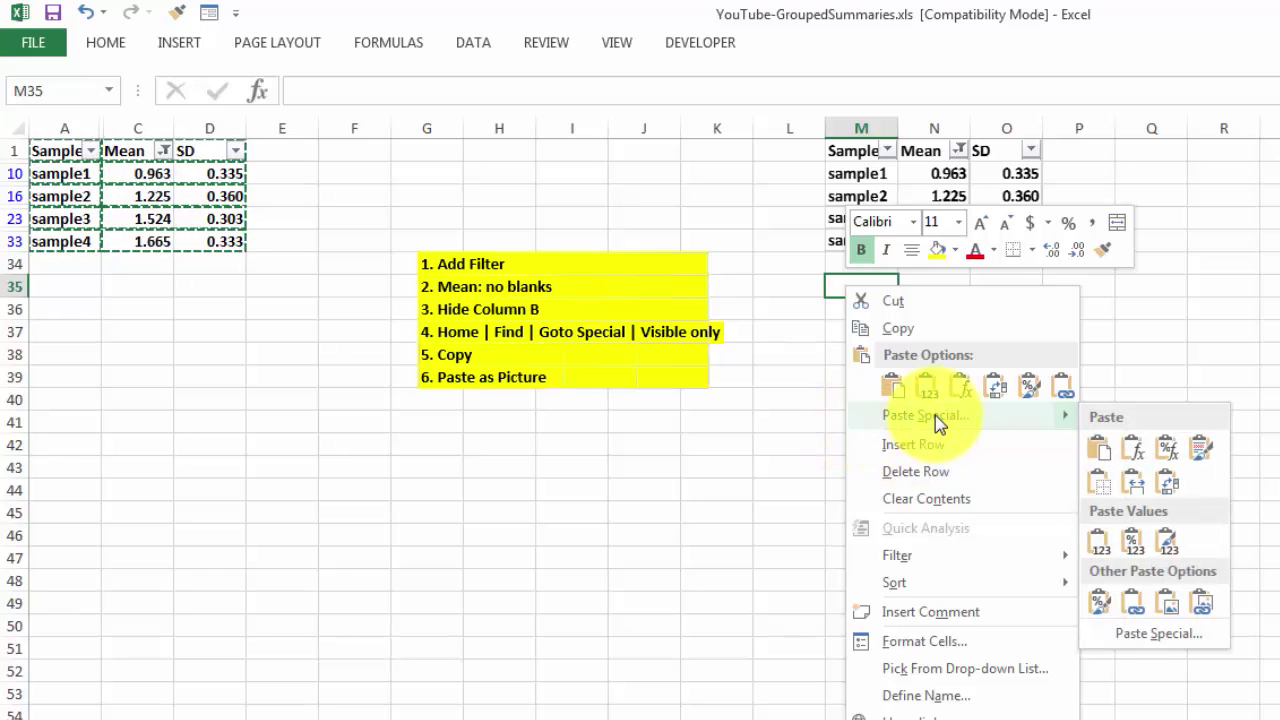
pyautogui.click(1170, 607)
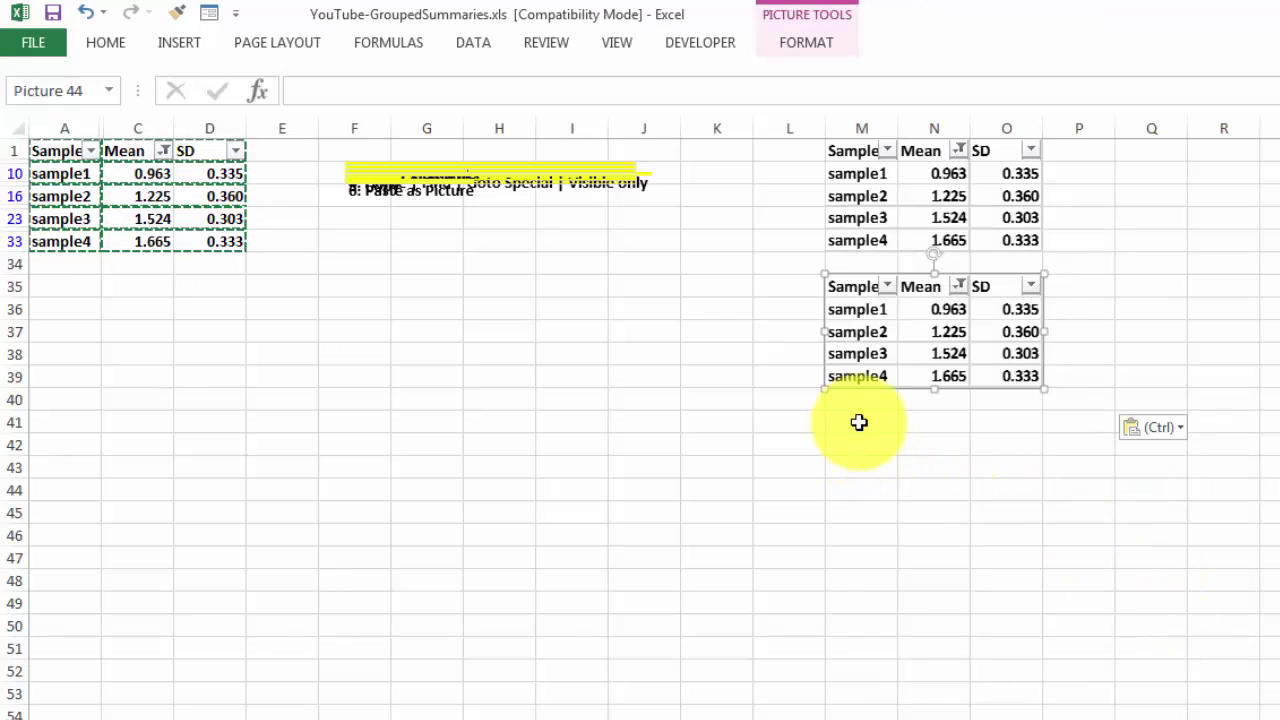
# Step: Paste the copied summary at M41 with Paste Special as values and number formats
pyautogui.rightClick(860, 423)
pyautogui.moveTo(919, 548)
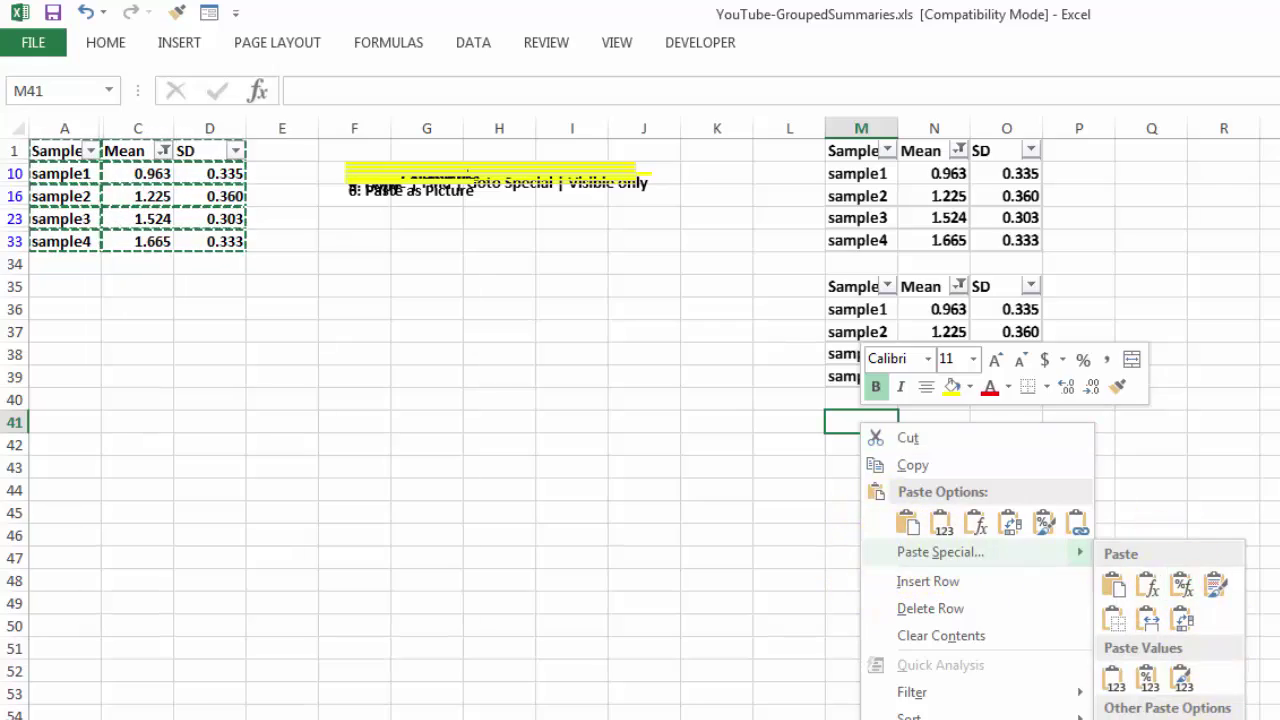
pyautogui.click(940, 552)
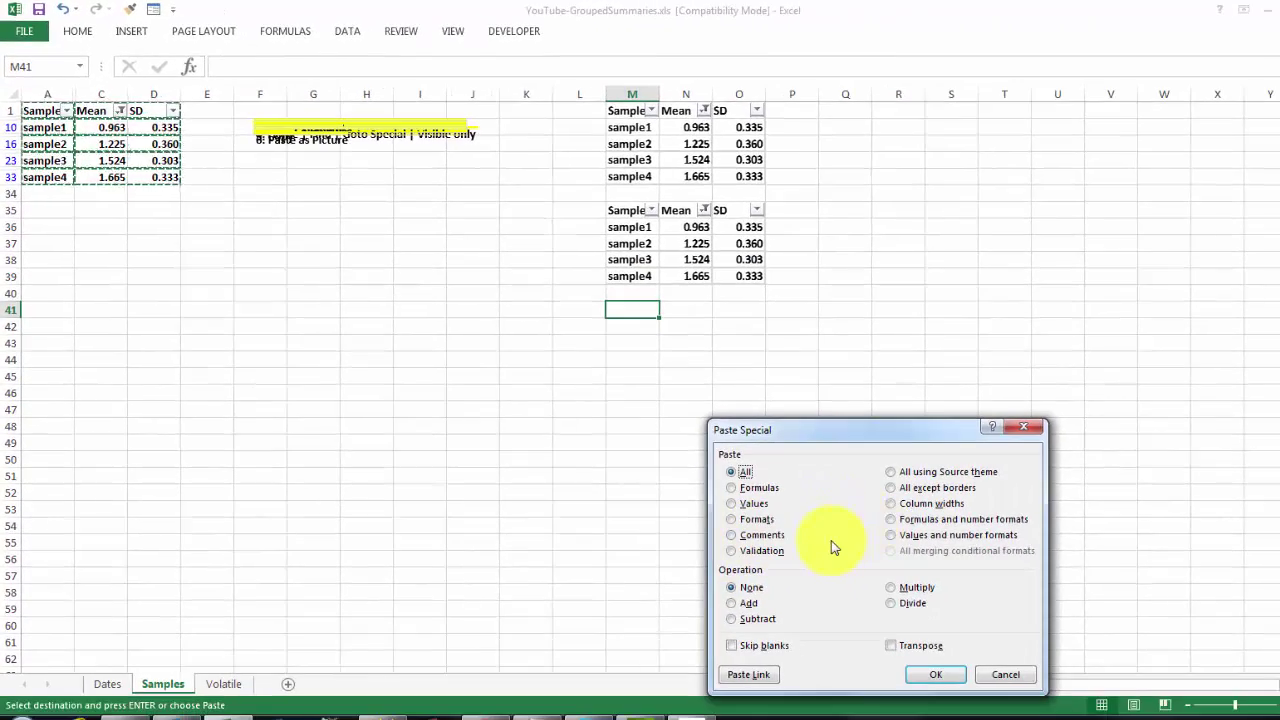
pyautogui.click(892, 537)
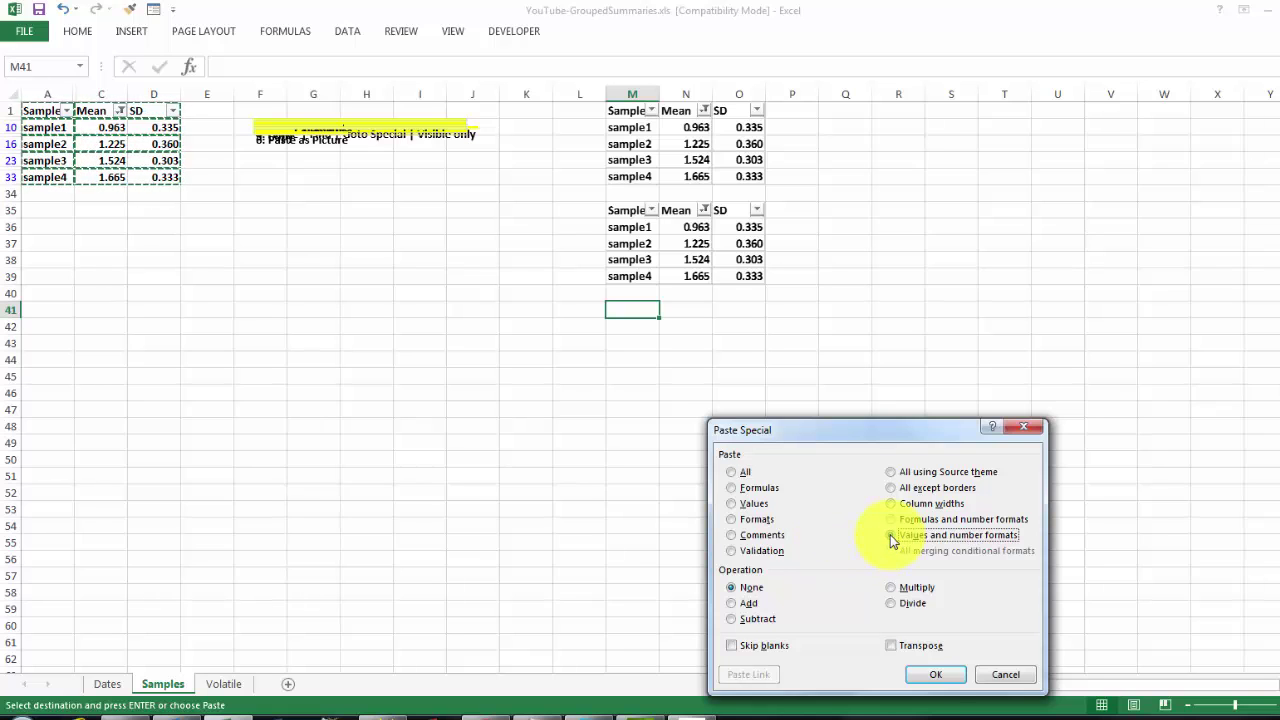
pyautogui.click(938, 676)
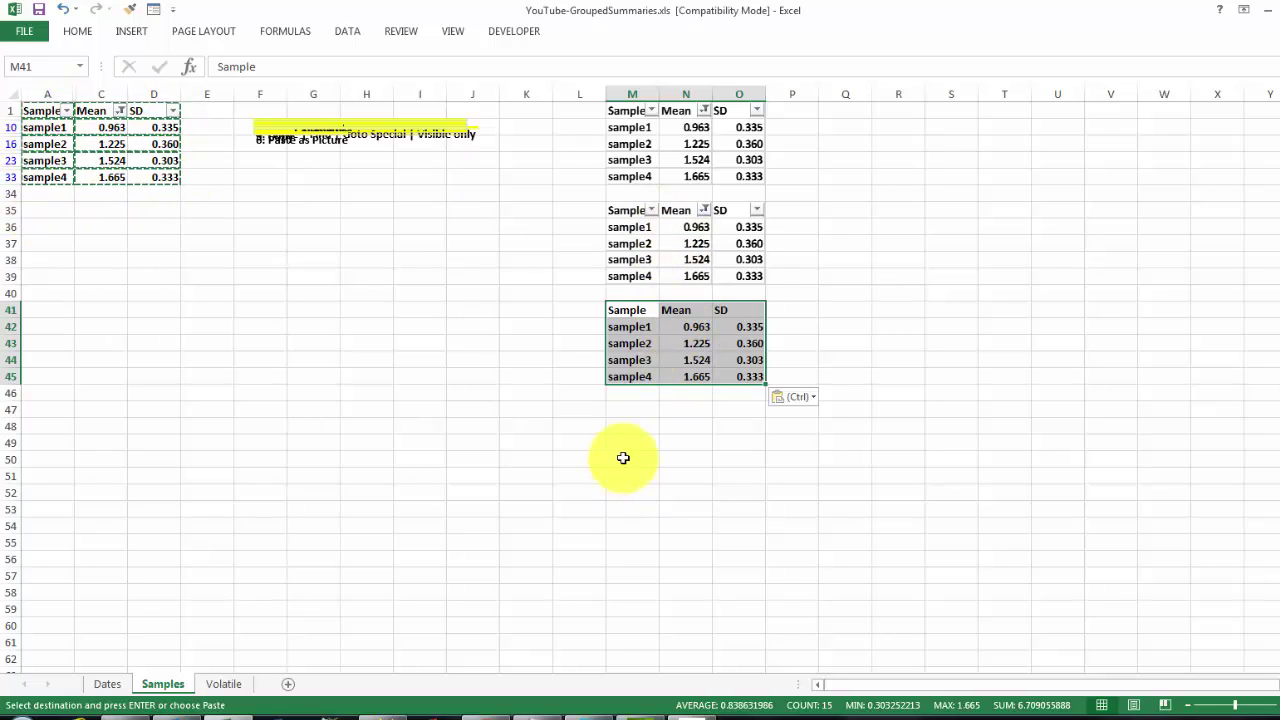
# Step: Paste the copied summary at M47 as links to the source cells using Paste Special
pyautogui.rightClick(627, 411)
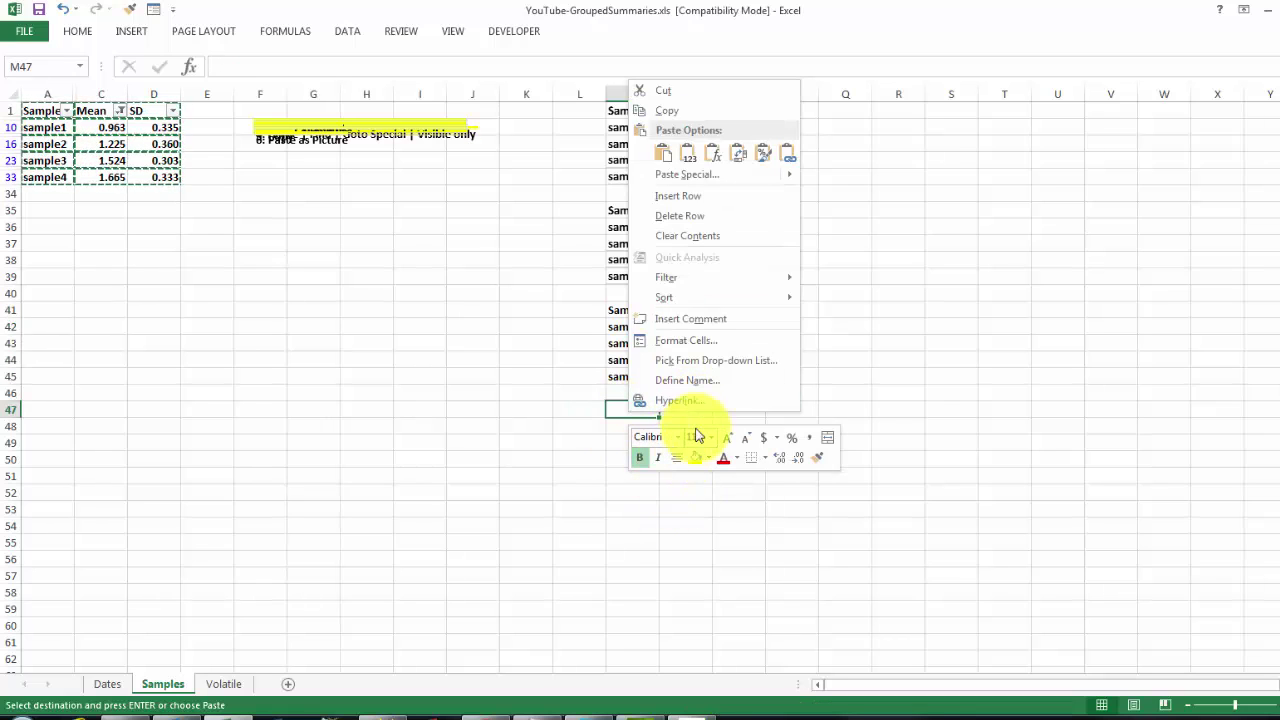
pyautogui.moveTo(707, 183)
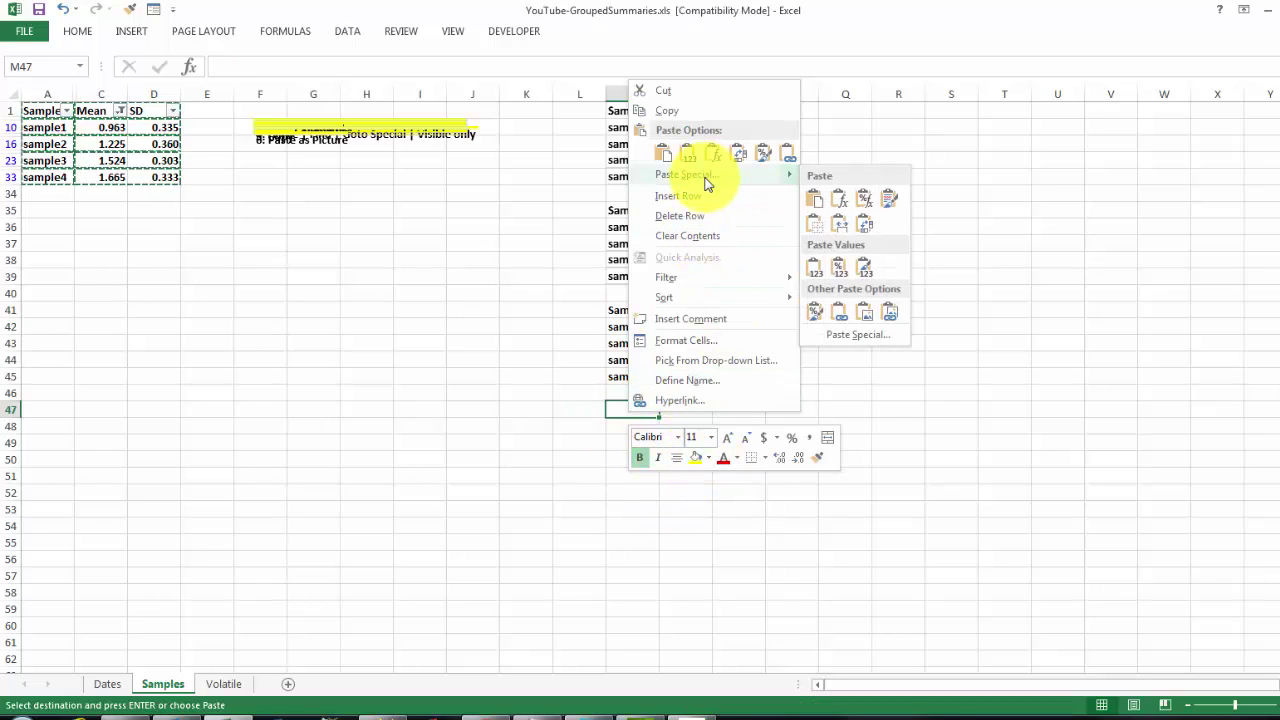
pyautogui.click(862, 338)
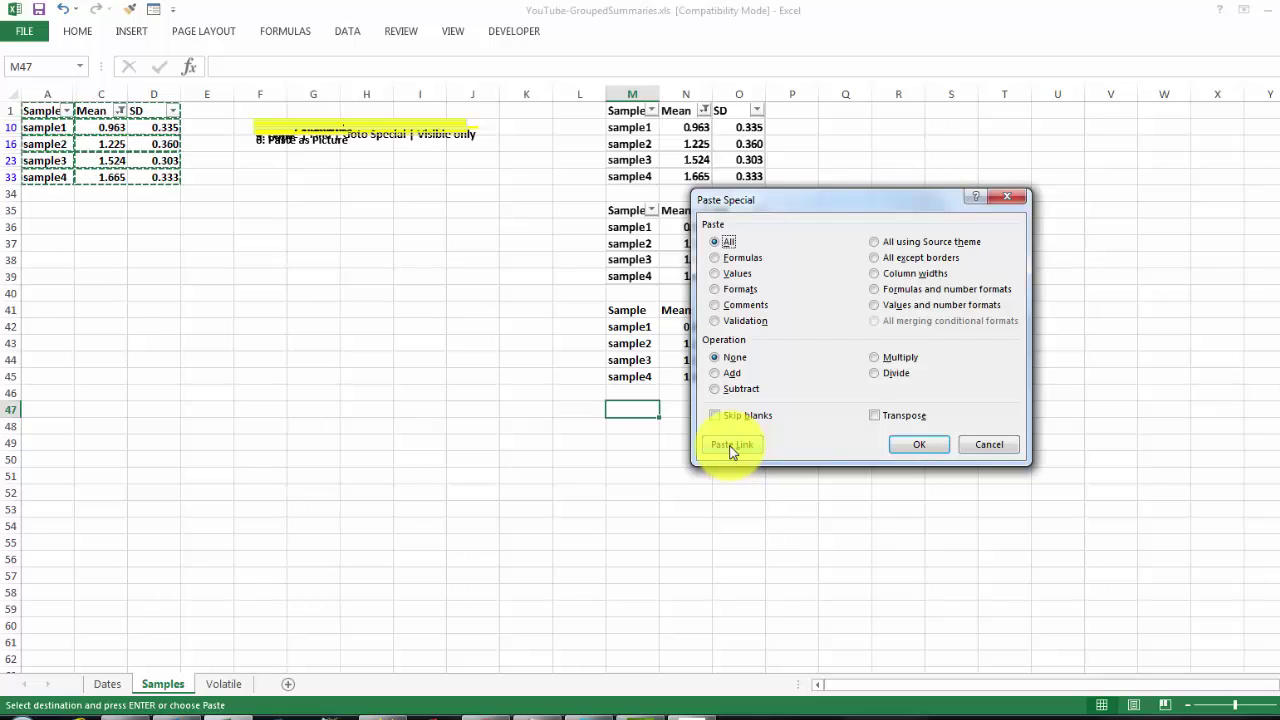
pyautogui.press('Escape')
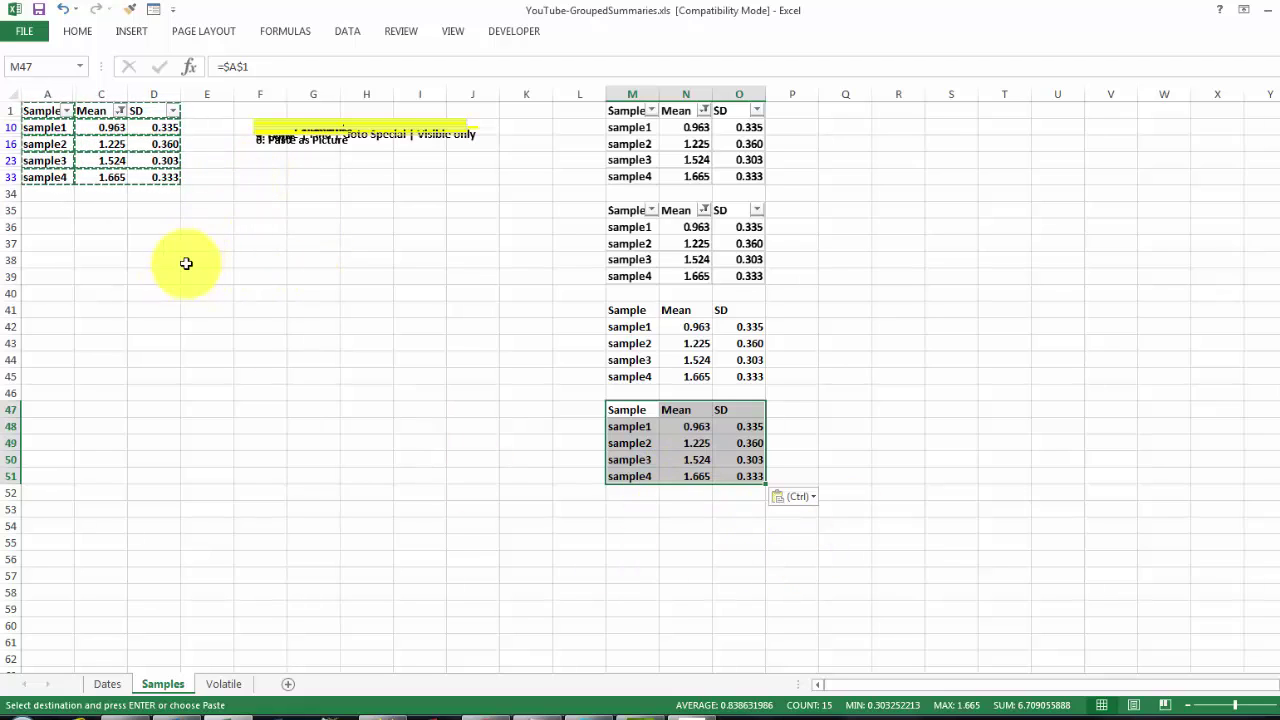
# Step: Clear the filter from the Mean column, end the copy mode and return to cell A1
pyautogui.click(120, 110)
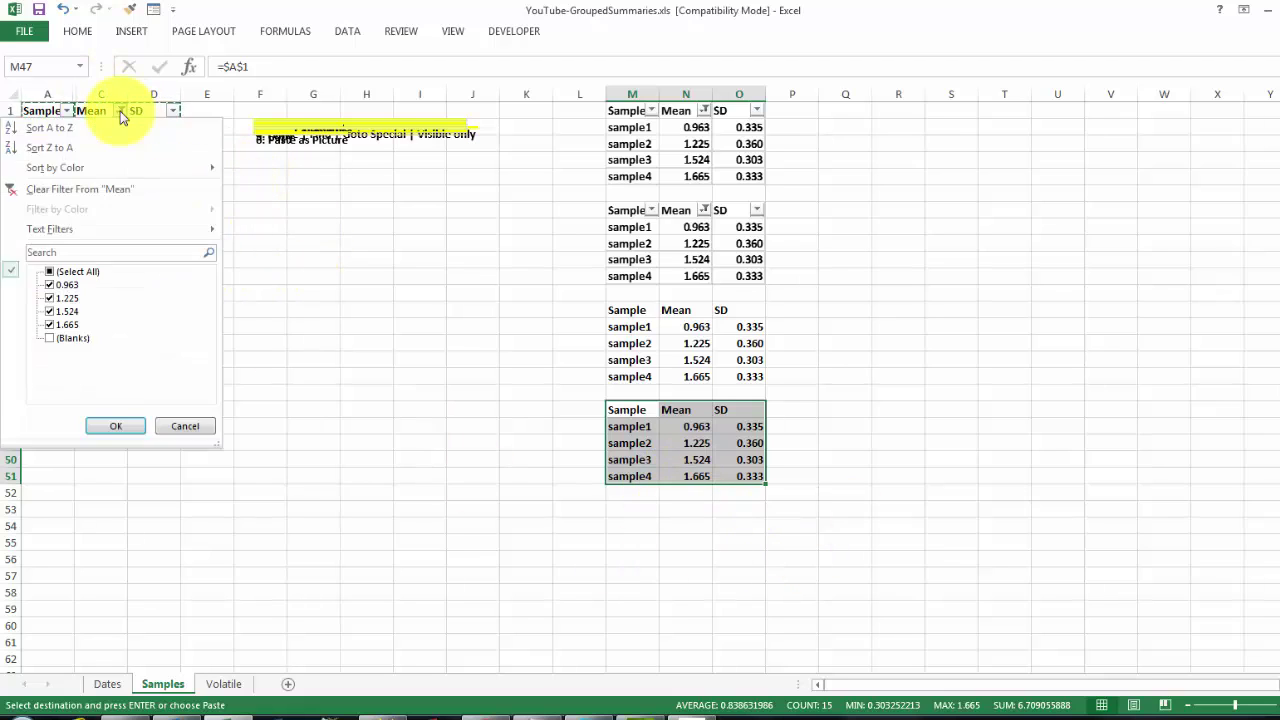
pyautogui.click(60, 189)
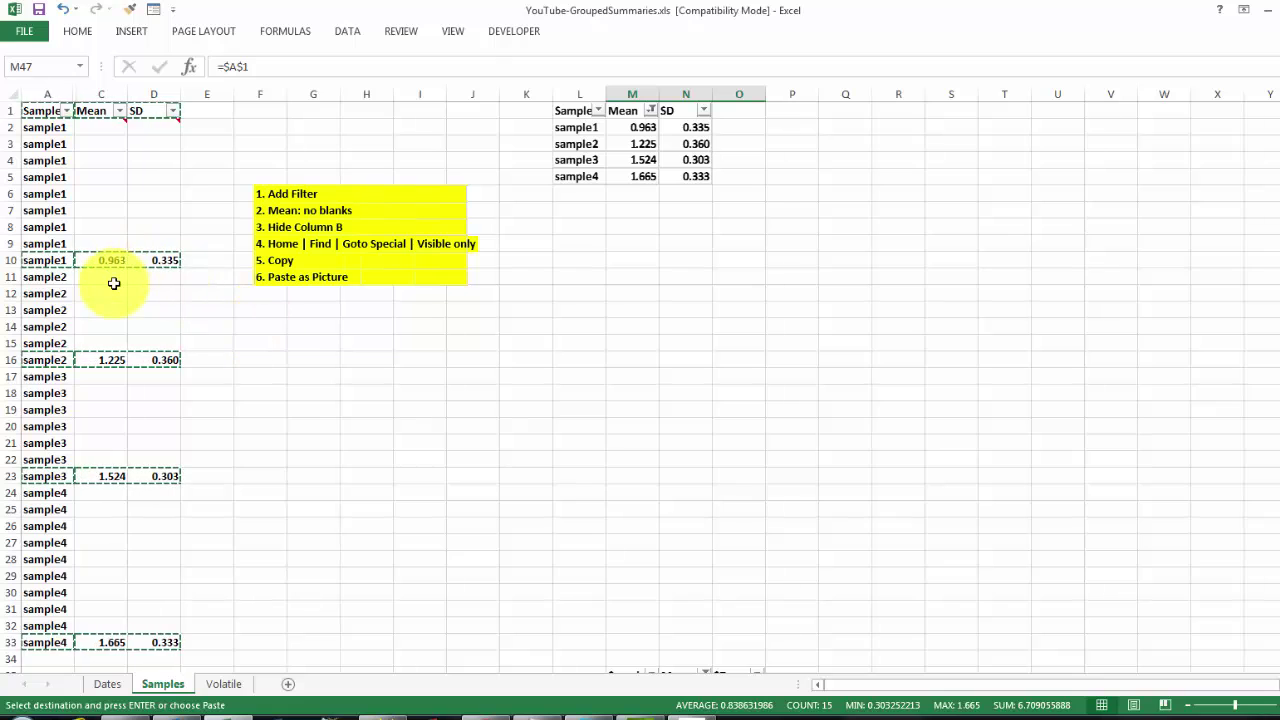
pyautogui.press('Return')
pyautogui.scroll(4, 118, 263)
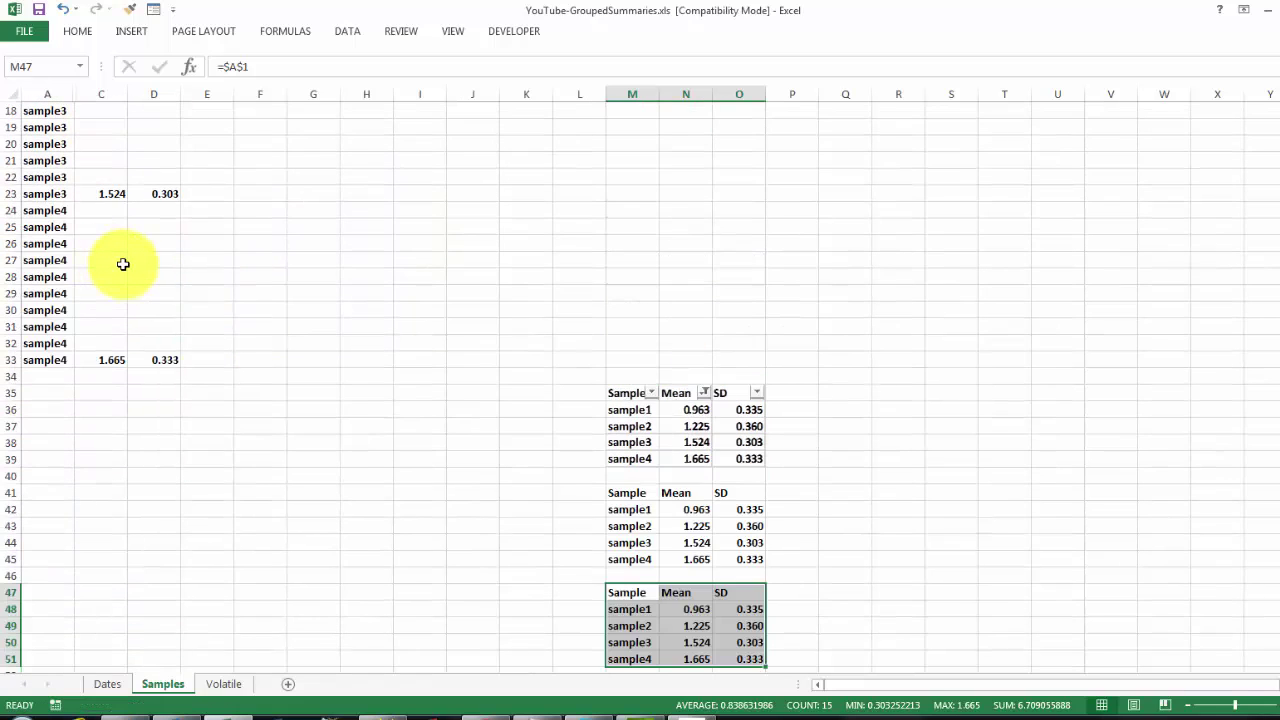
pyautogui.hotkey('ctrl', 'Home')
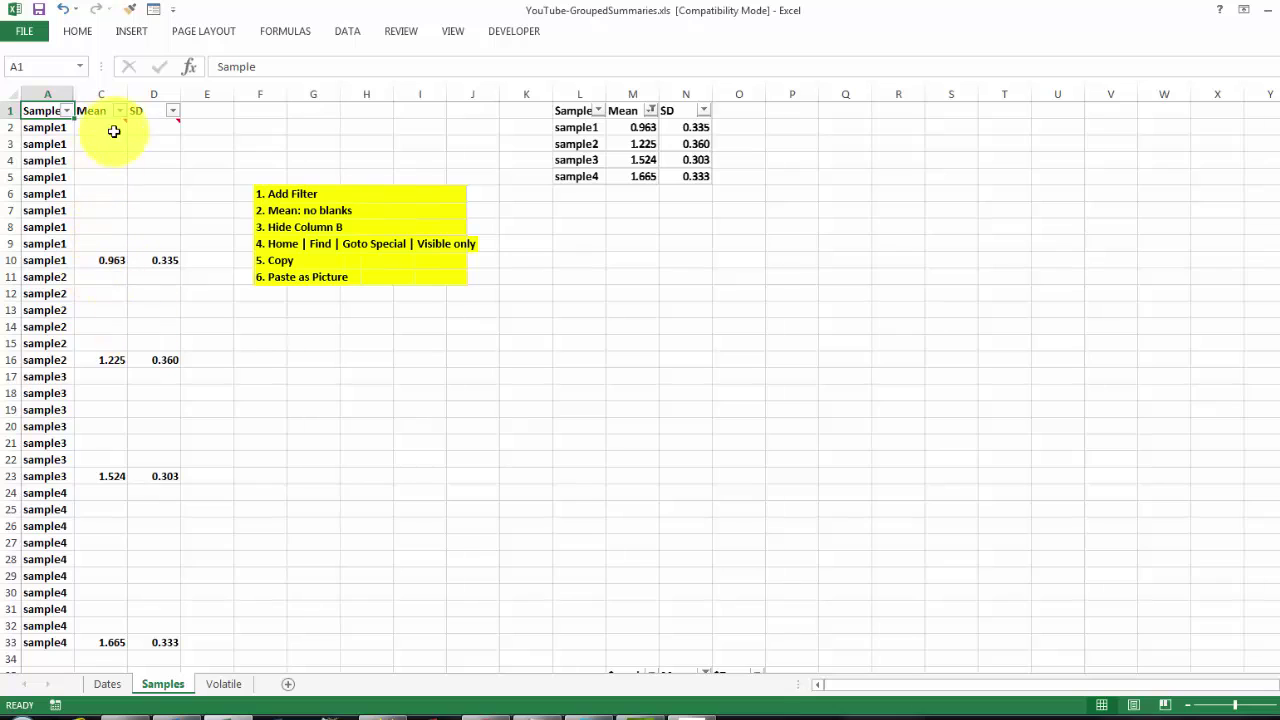
# Step: Select the entire sheet and unhide the Value column B
pyautogui.click(11, 95)
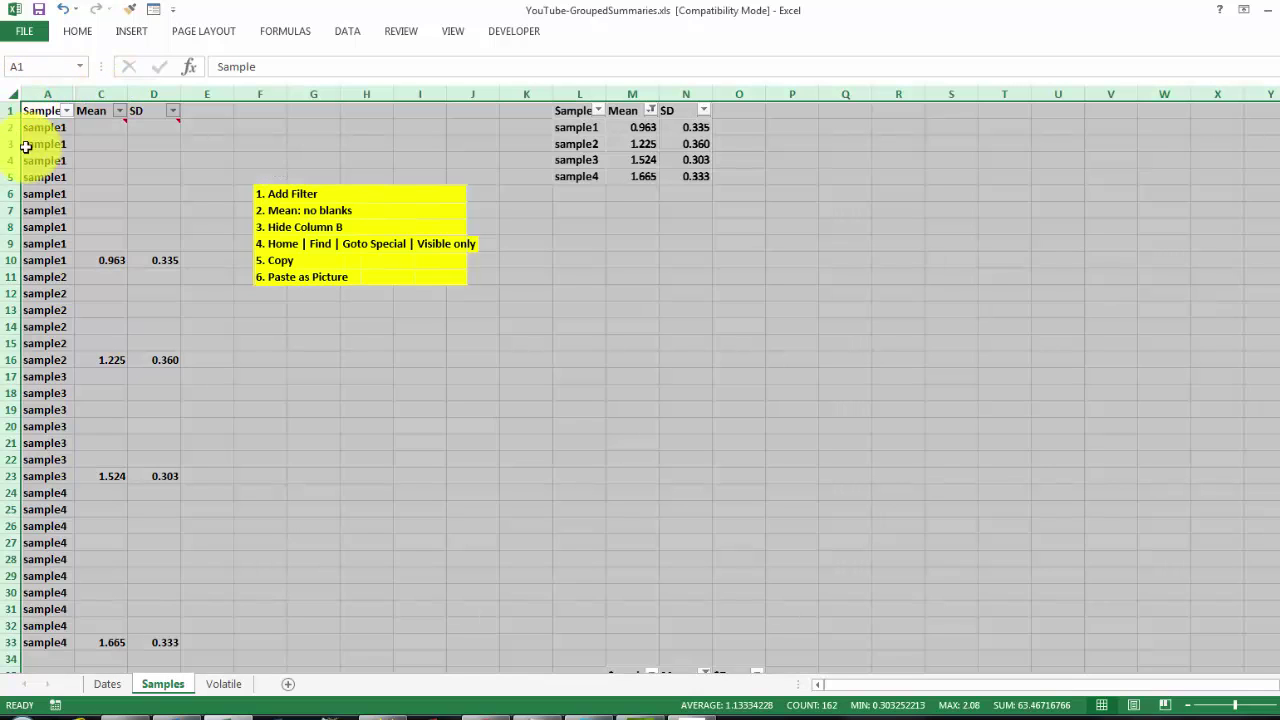
pyautogui.rightClick(155, 92)
pyautogui.click(204, 334)
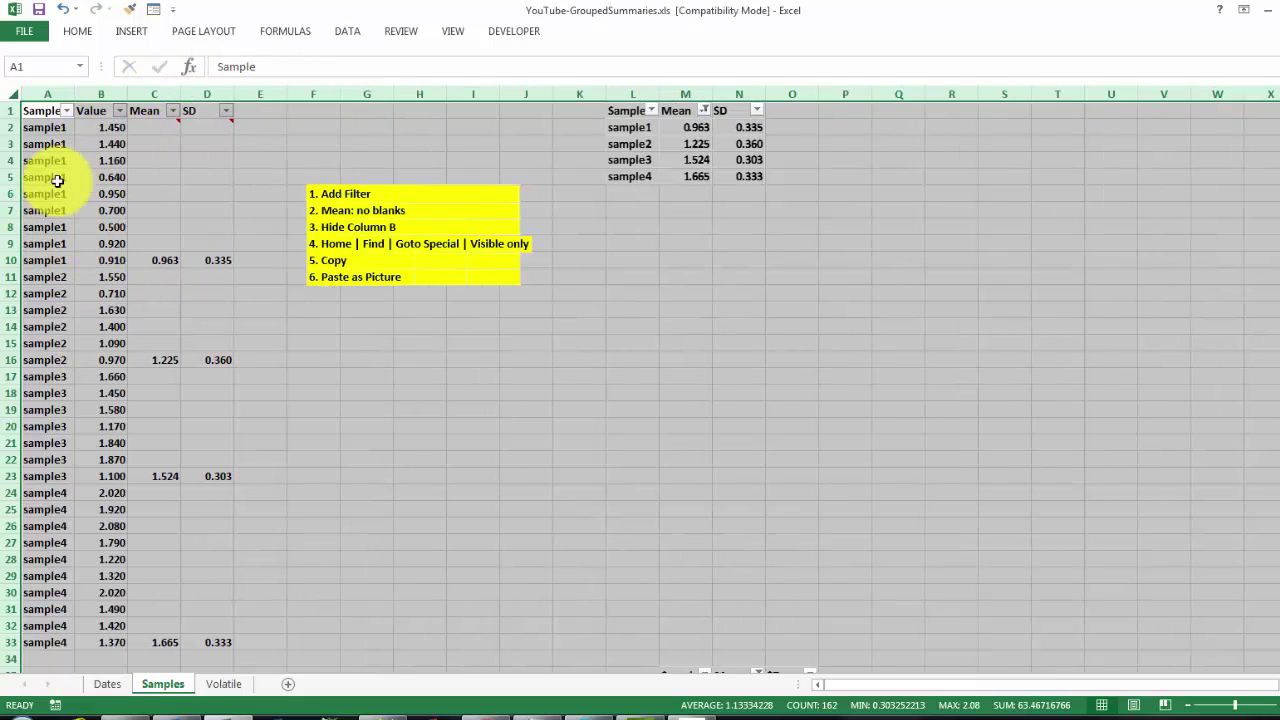
# Step: Set the first sample1 value in B2 to 2.5 and bring the pasted summary tables into view
pyautogui.click(96, 130)
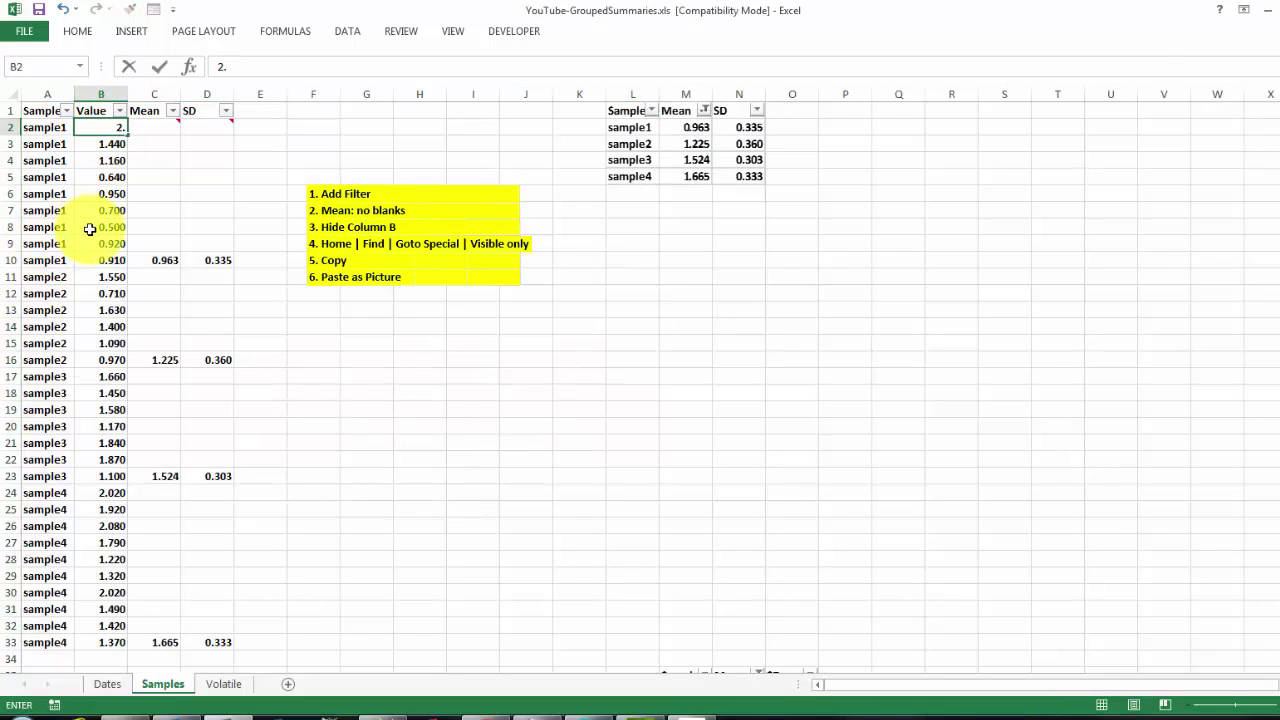
pyautogui.press('Return')
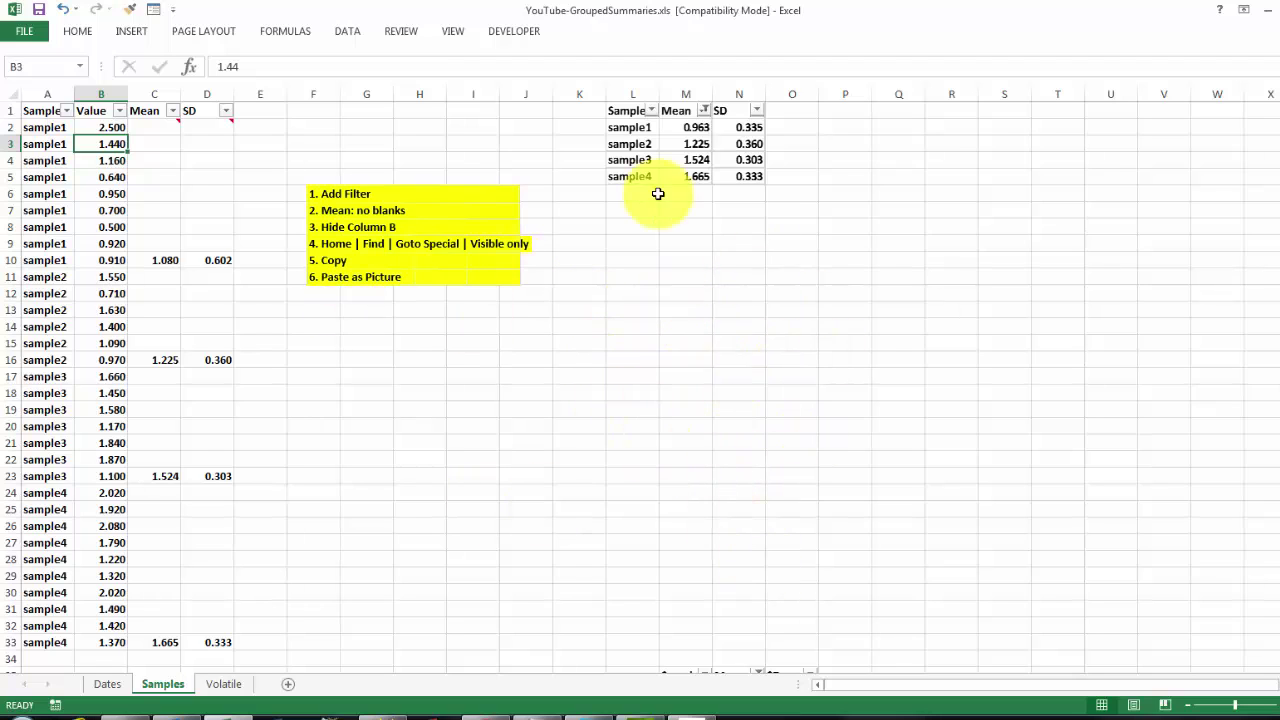
pyautogui.scroll(-3, 774, 382)
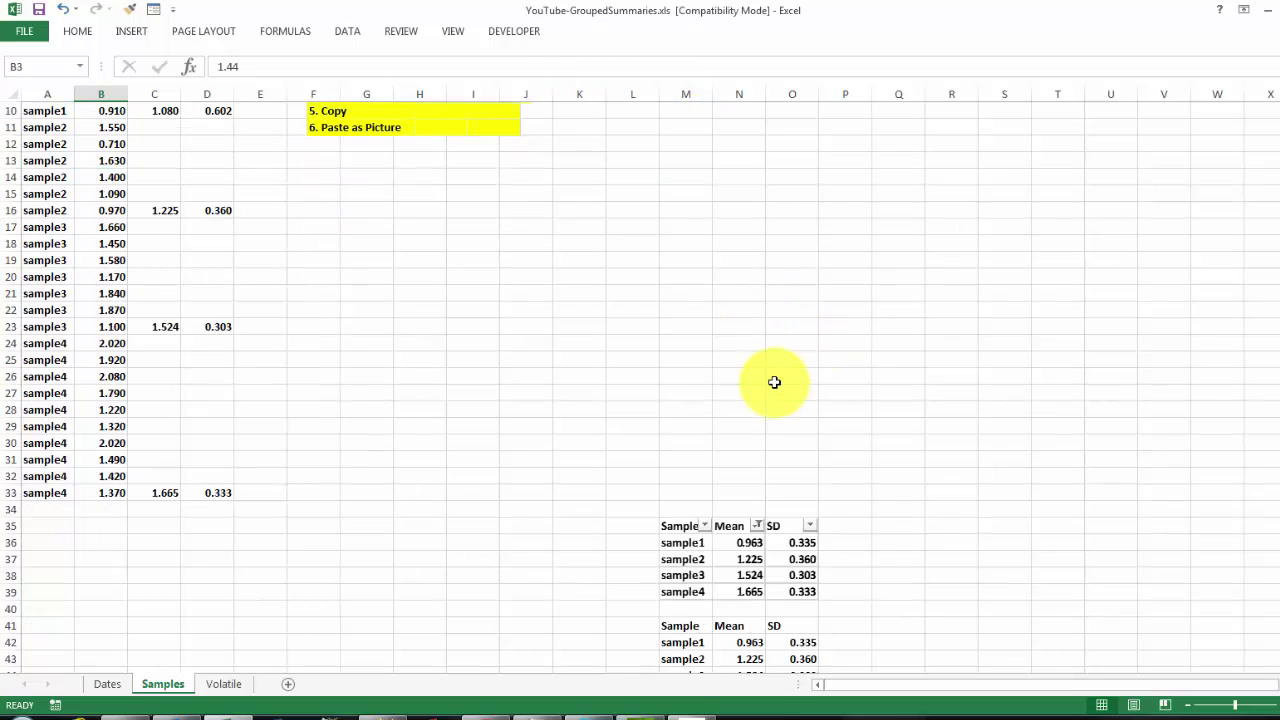
# Step: Check the sample1 mean formula in N48 of the linked summary table, and return to cell A1
pyautogui.scroll(-4, 774, 382)
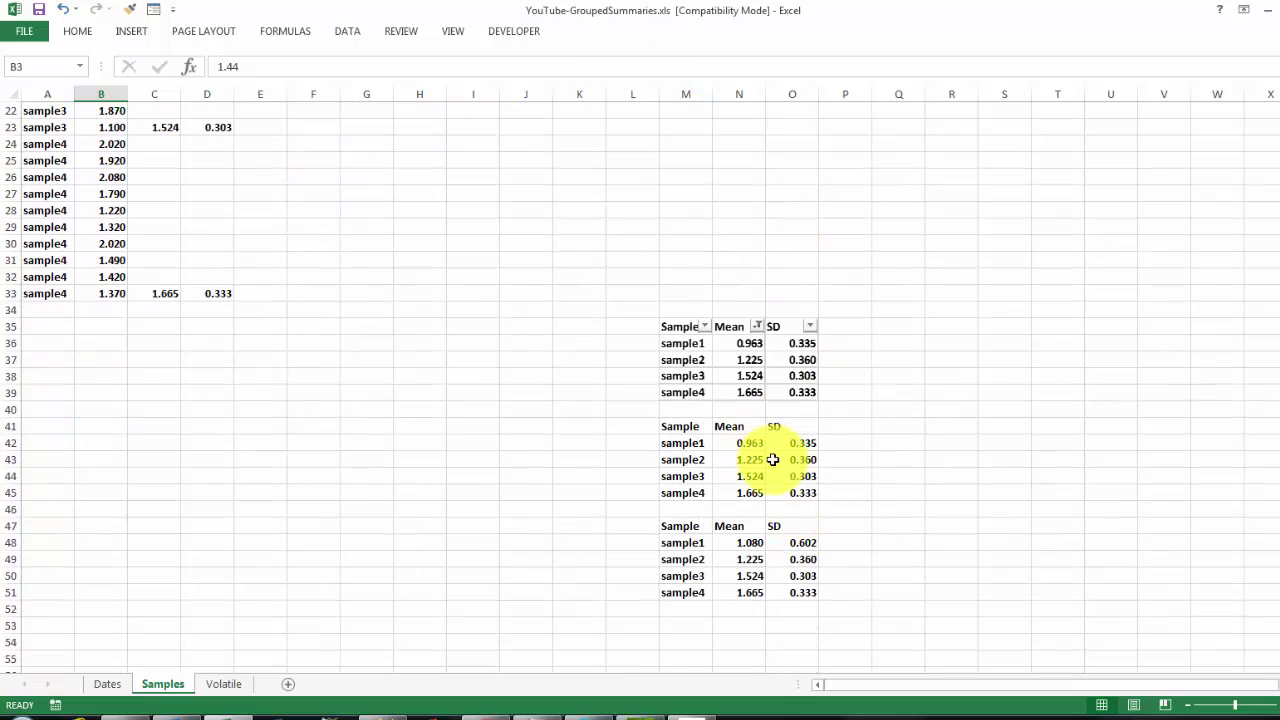
pyautogui.click(750, 543)
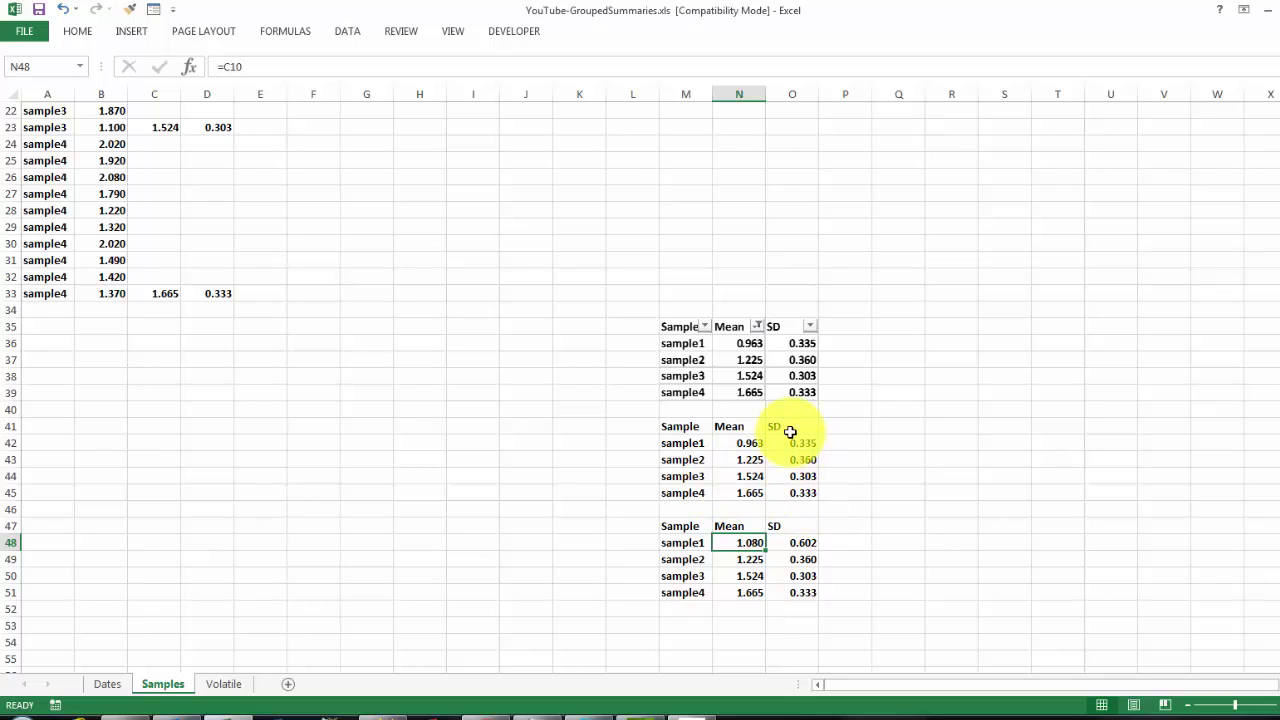
pyautogui.hotkey('ctrl', 'Home')
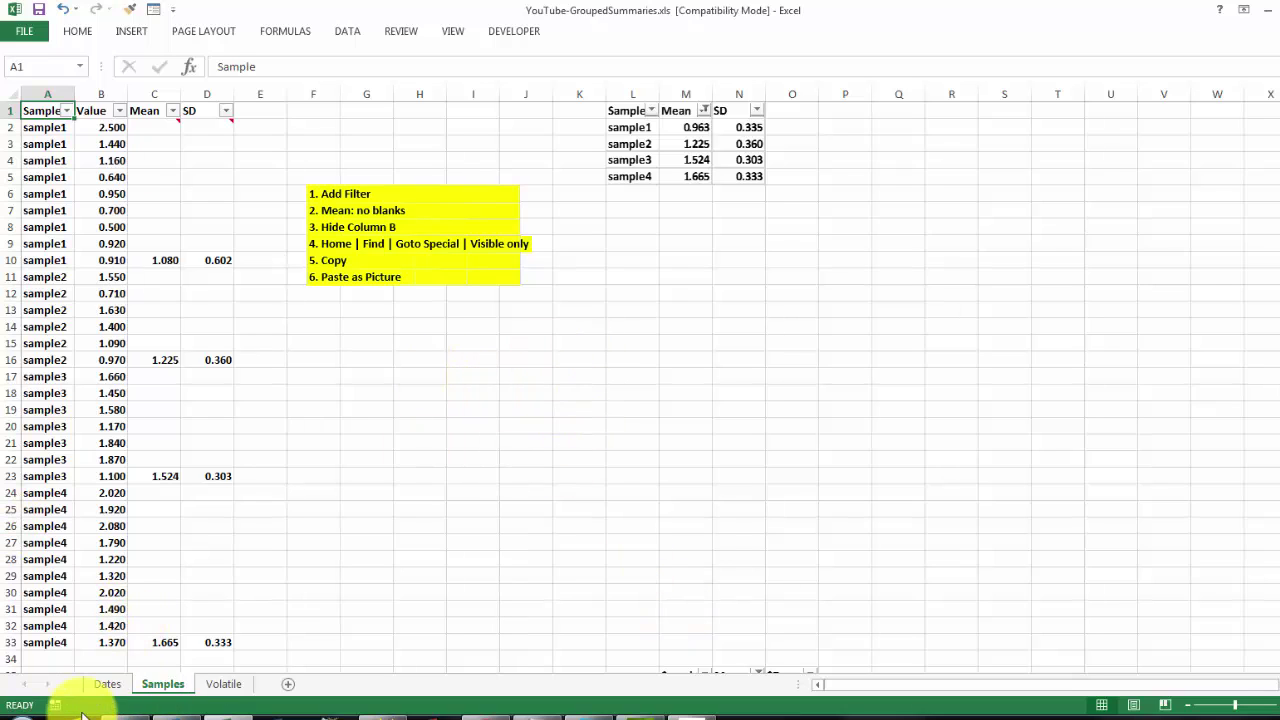
# Step: Switch to the Volatile sheet and inspect the random date formula in A3 and the random amount formula in B3
pyautogui.click(224, 685)
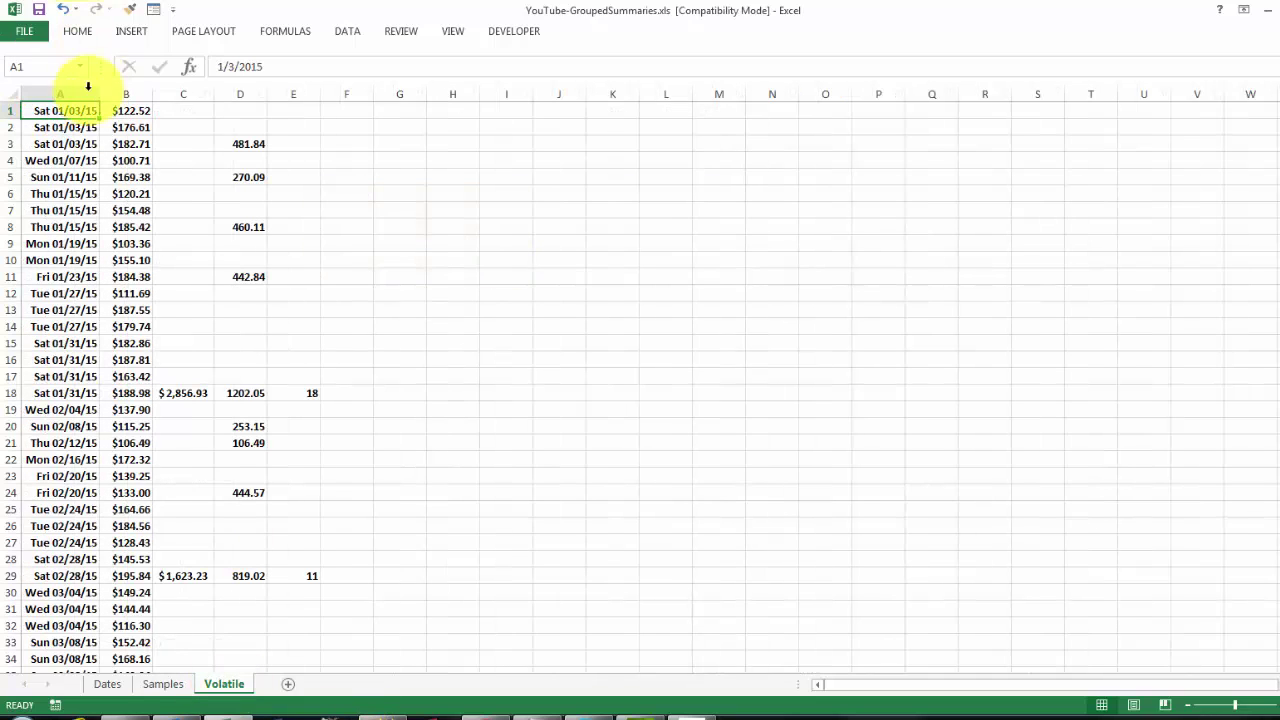
pyautogui.click(56, 143)
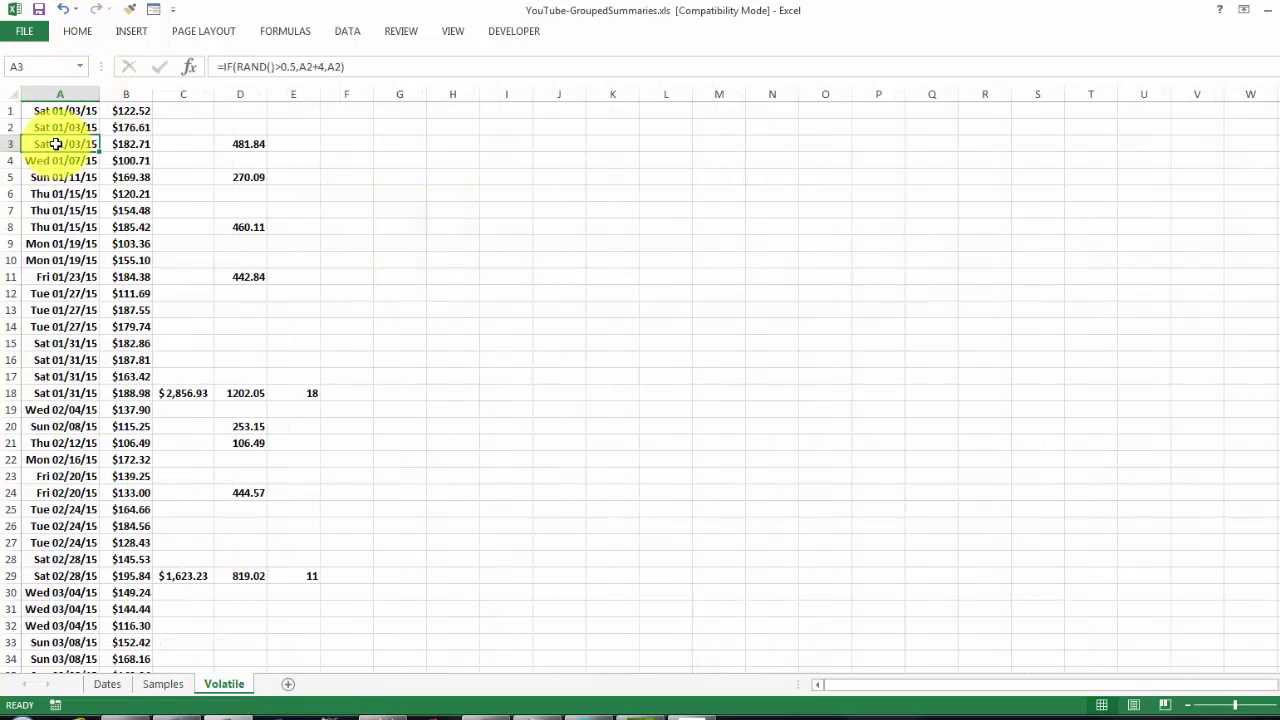
pyautogui.click(131, 143)
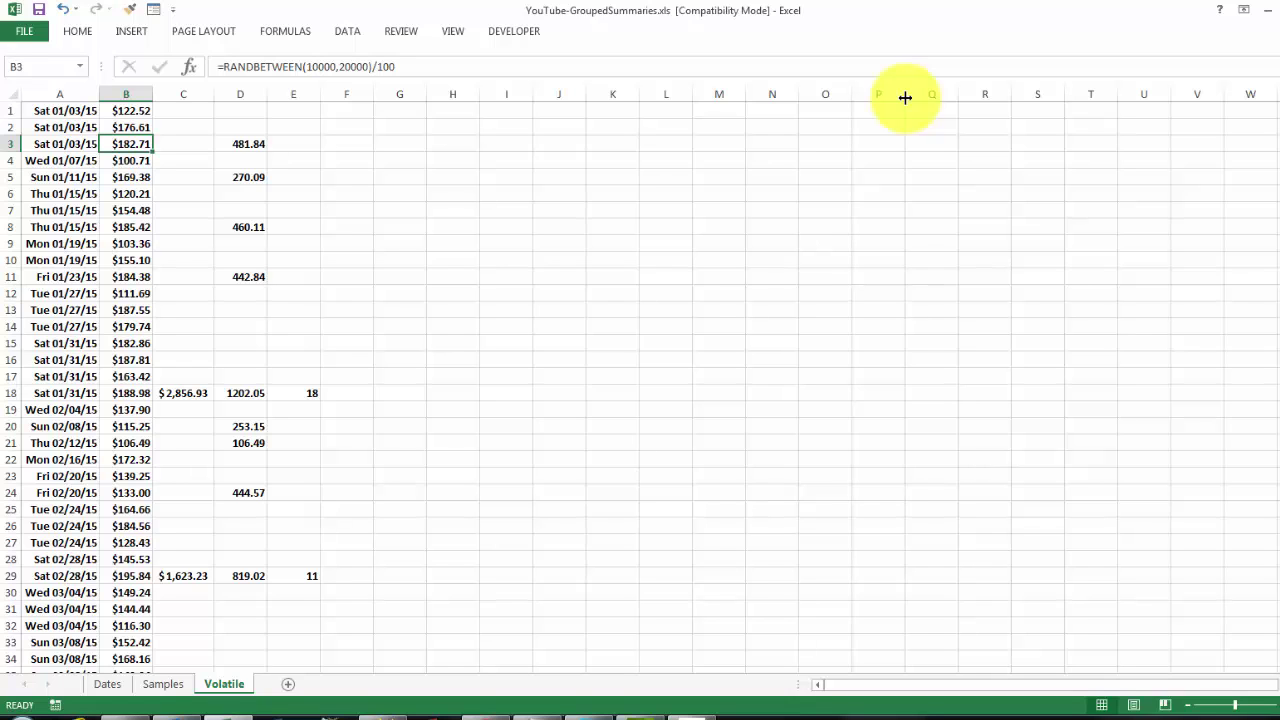
# Step: Recalculate the Volatile sheet repeatedly to regenerate its random dates, amounts and grouped summaries
pyautogui.press('F9')
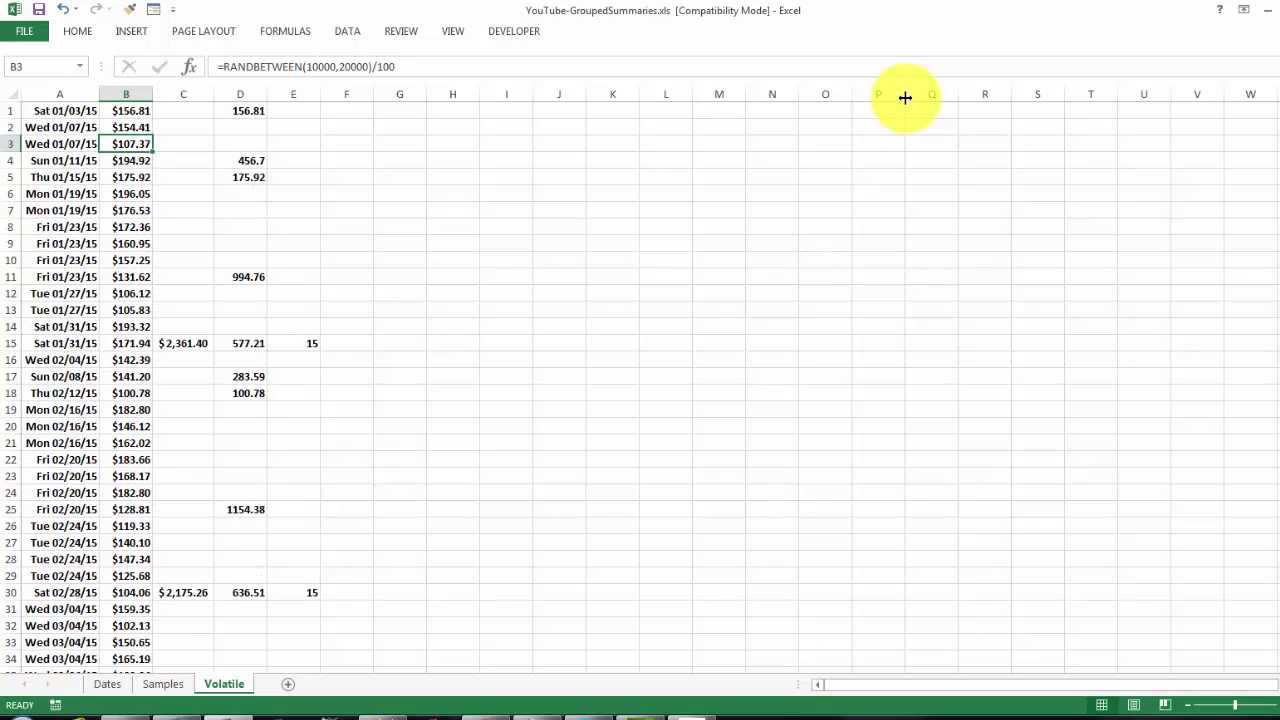
pyautogui.press('F9')
pyautogui.press('F9')
pyautogui.press('F9')
pyautogui.press('F9')
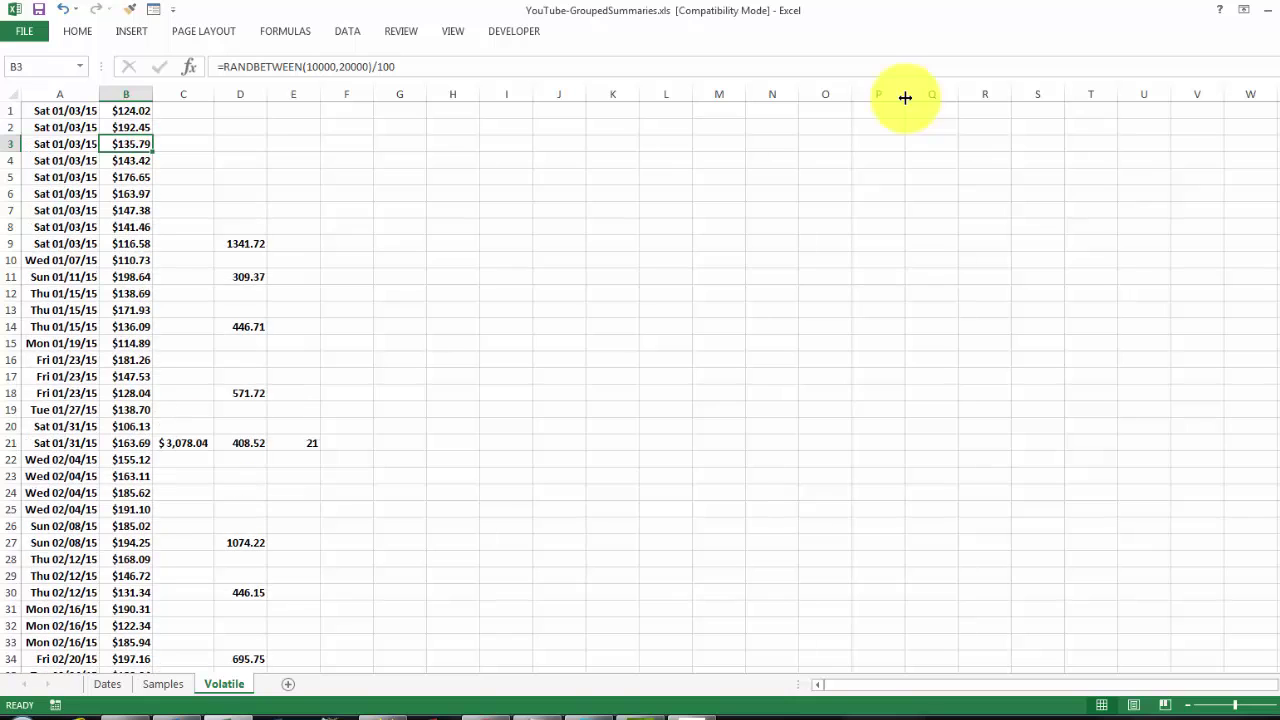
pyautogui.press('F9')
pyautogui.press('F9')
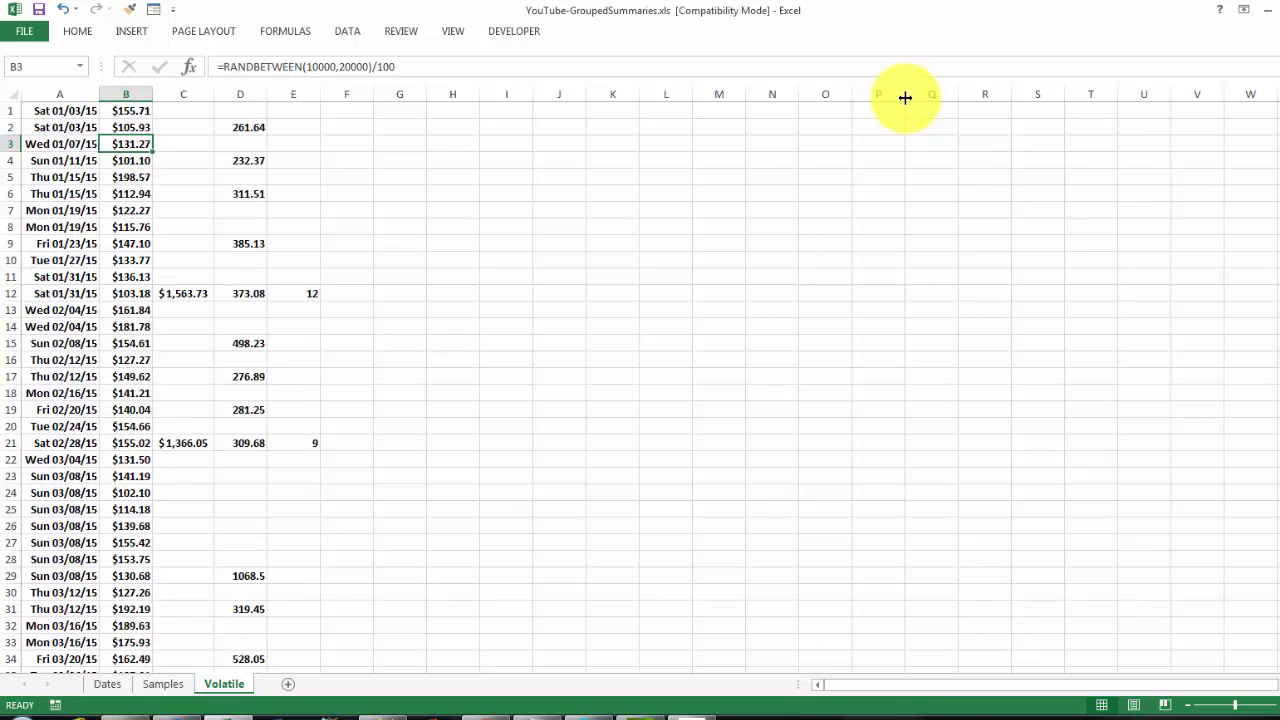
pyautogui.press('F9')
pyautogui.press('F9')
pyautogui.press('F9')
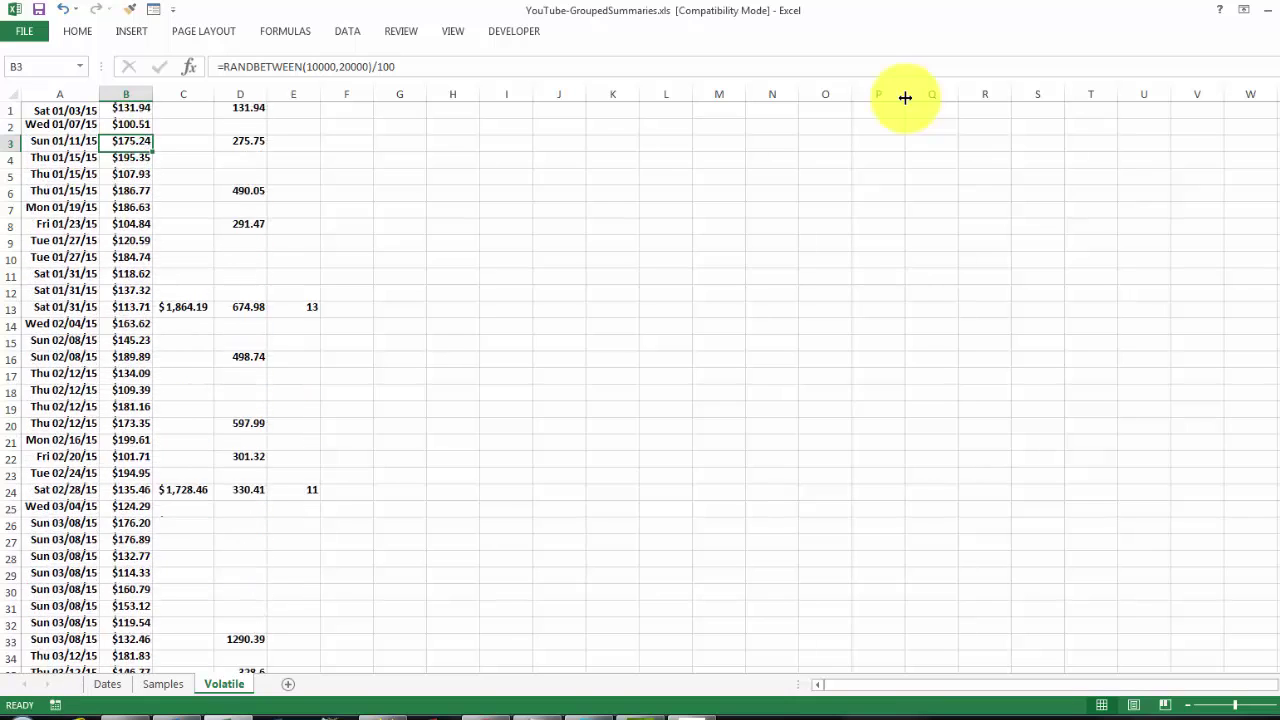
# Step: Display the formulas on the Volatile sheet instead of their results and autofit the widths of columns B, C and D
pyautogui.hotkey('ctrl', '`')
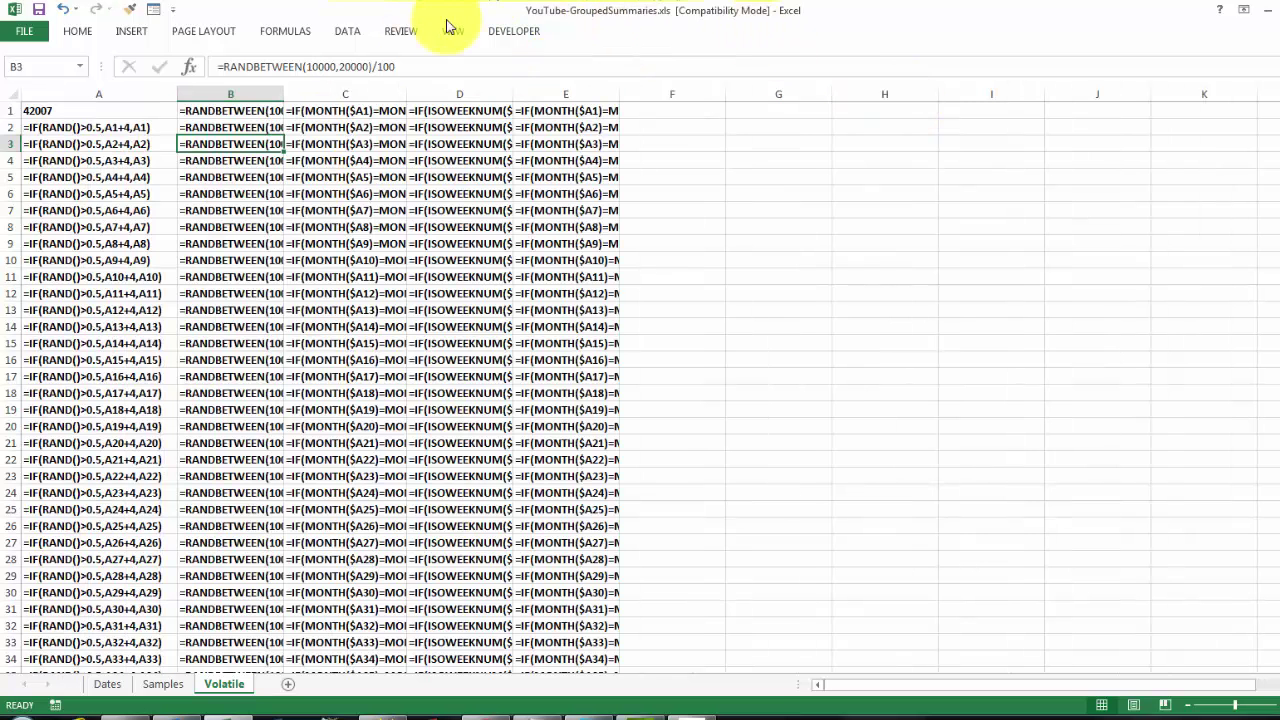
pyautogui.doubleClick(284, 93)
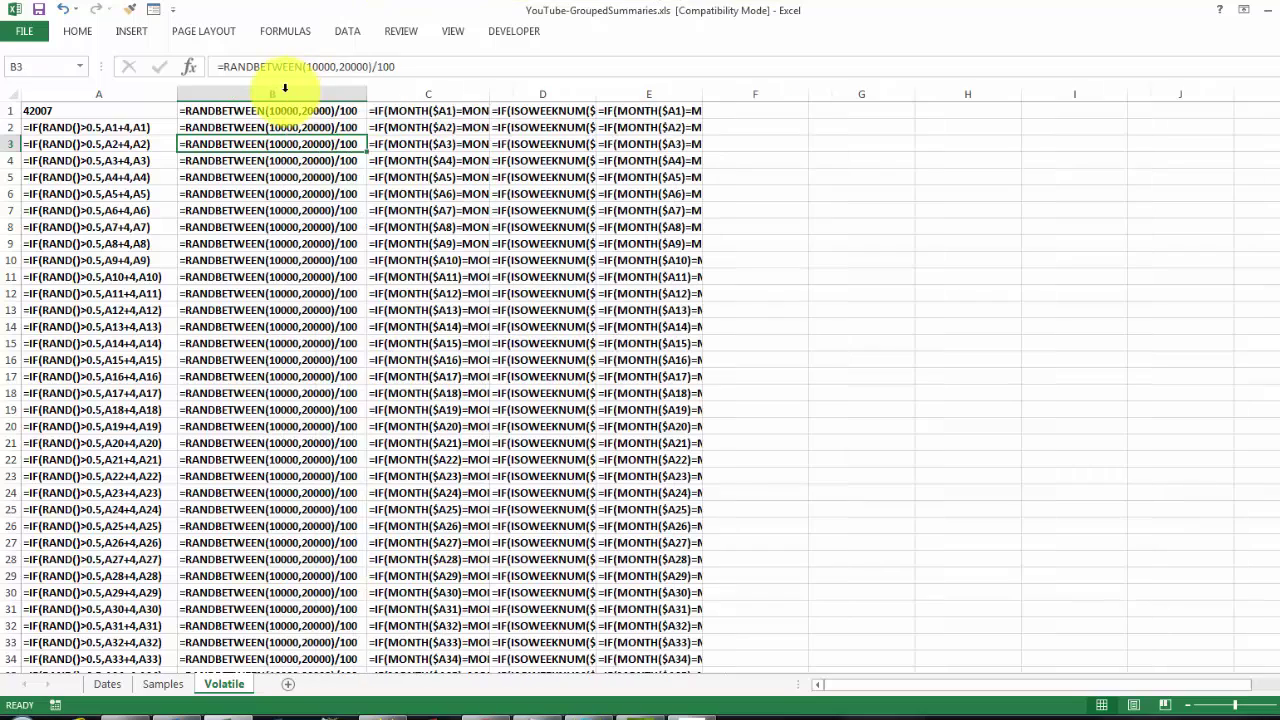
pyautogui.doubleClick(490, 96)
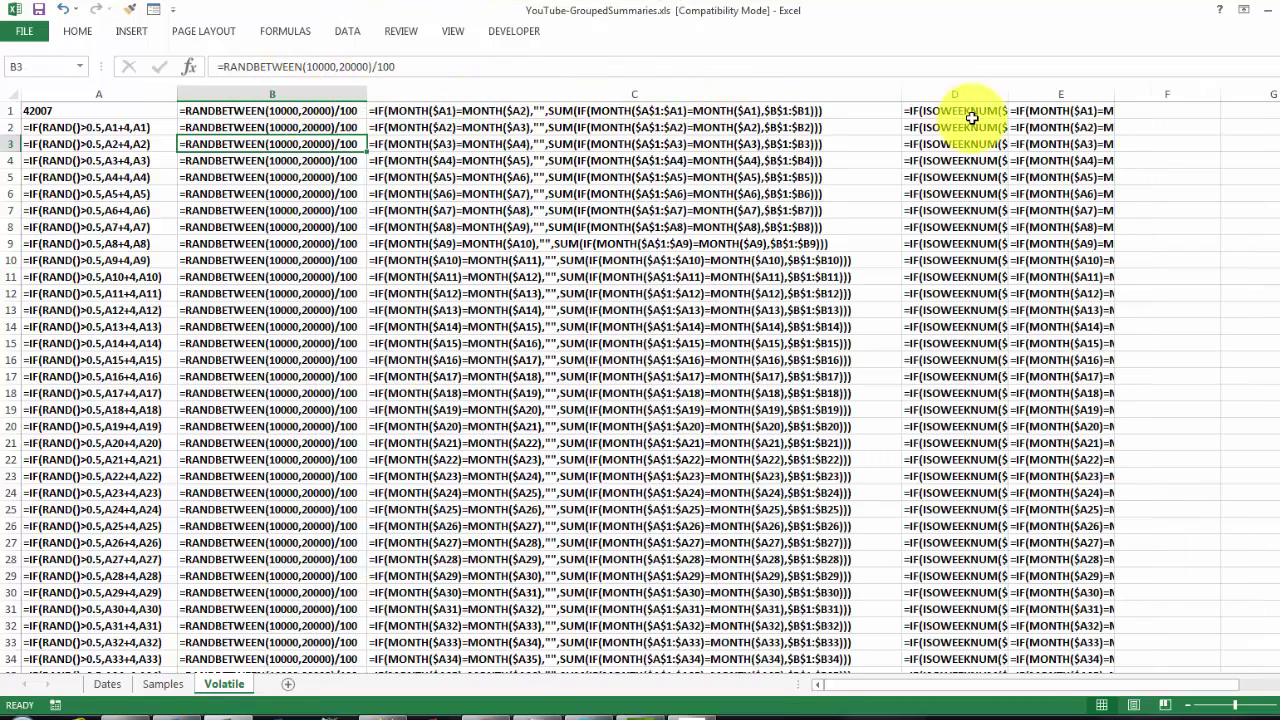
pyautogui.doubleClick(1011, 92)
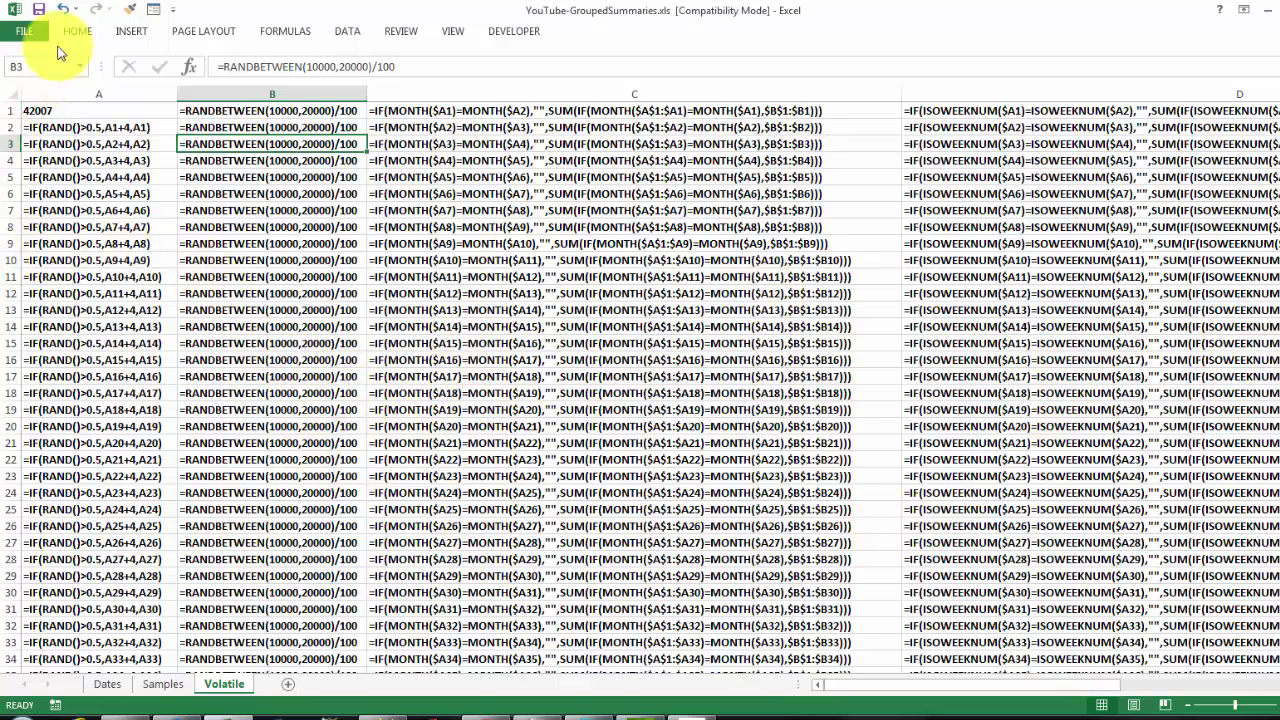
# Step: Open the program's options dialog
pyautogui.click(25, 33)
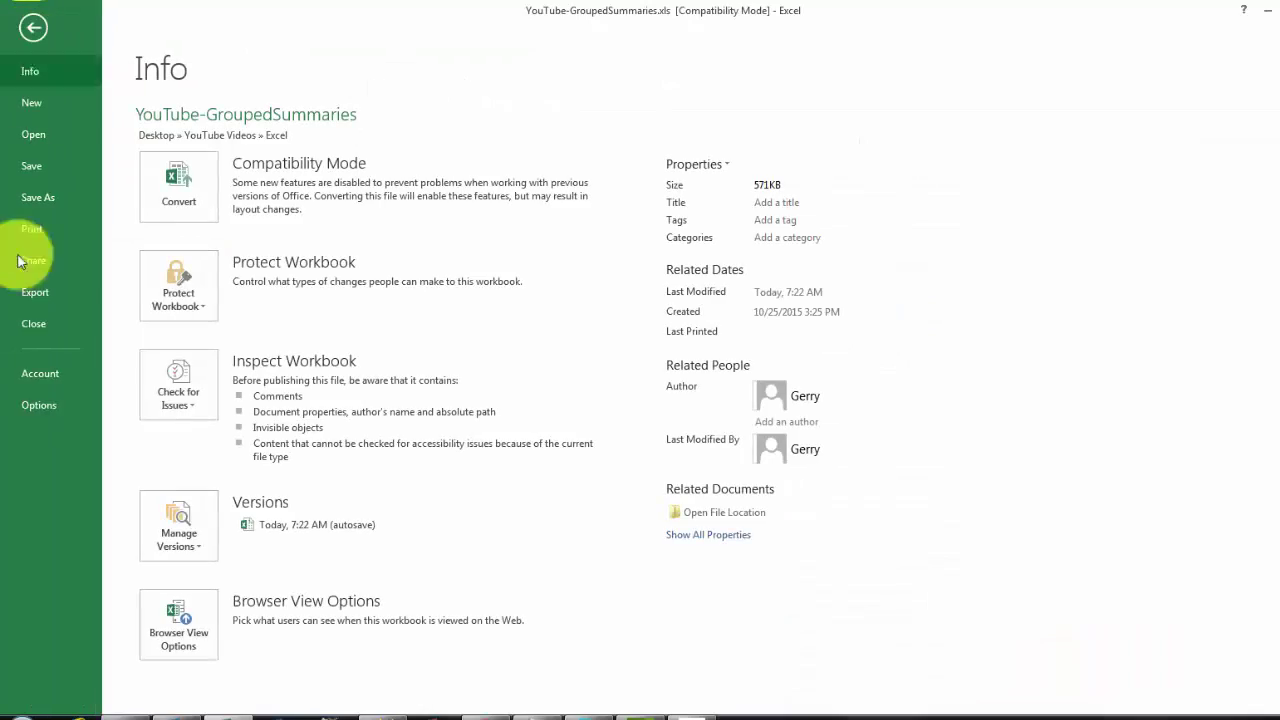
pyautogui.click(43, 405)
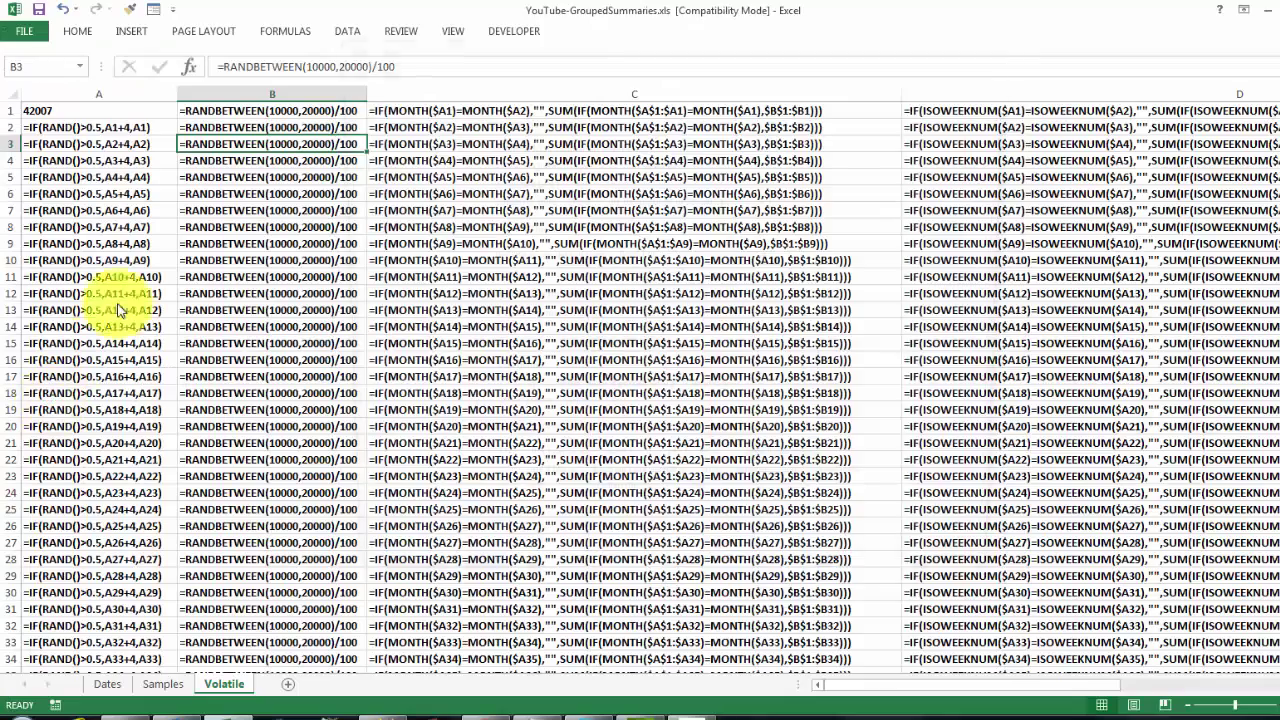